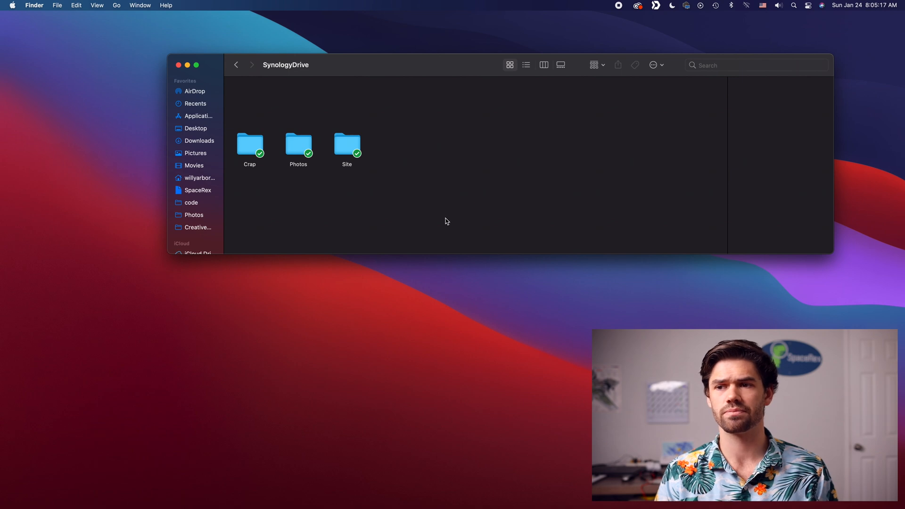
Step: Create a folder named Lightroom in SynologyDrive and line it up beside the Site folder
{"action": "right_click", "coordinate": [413, 156]}
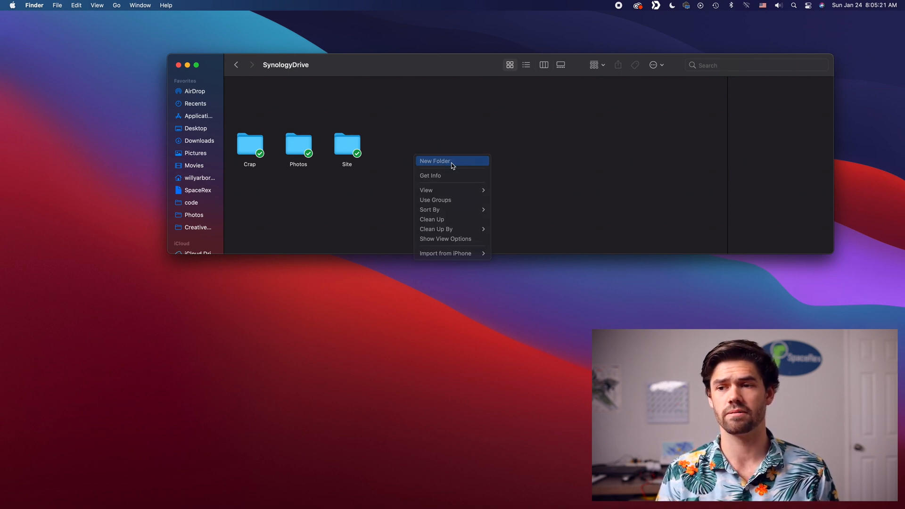
{"action": "left_click", "coordinate": [451, 162]}
{"action": "key", "text": "Return"}
{"action": "type", "text": "Lightroom"}
{"action": "key", "text": "Return"}
{"action": "left_click", "coordinate": [404, 162]}
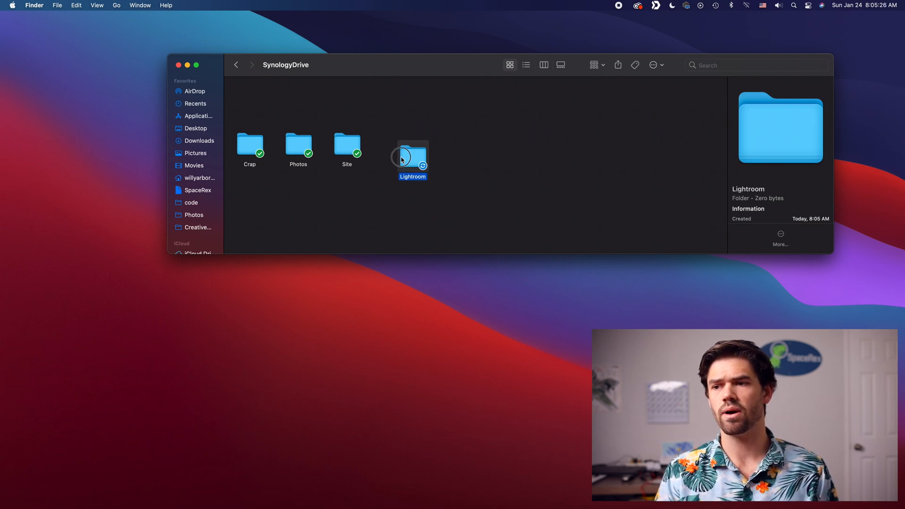
{"action": "left_click", "coordinate": [422, 151]}
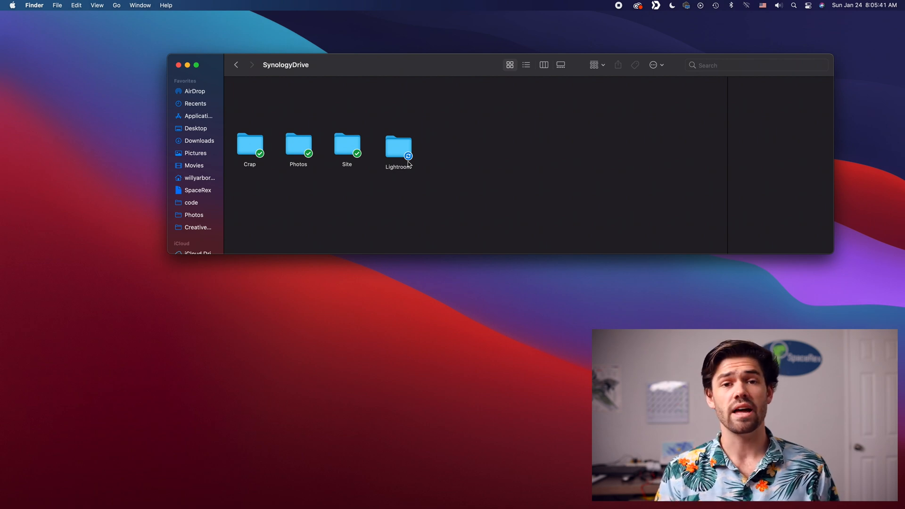
Step: Launch Lightroom Classic and examine the catalog path in its startup message
{"action": "key", "text": "super+space"}
{"action": "type", "text": "light"}
{"action": "key", "text": "Return"}
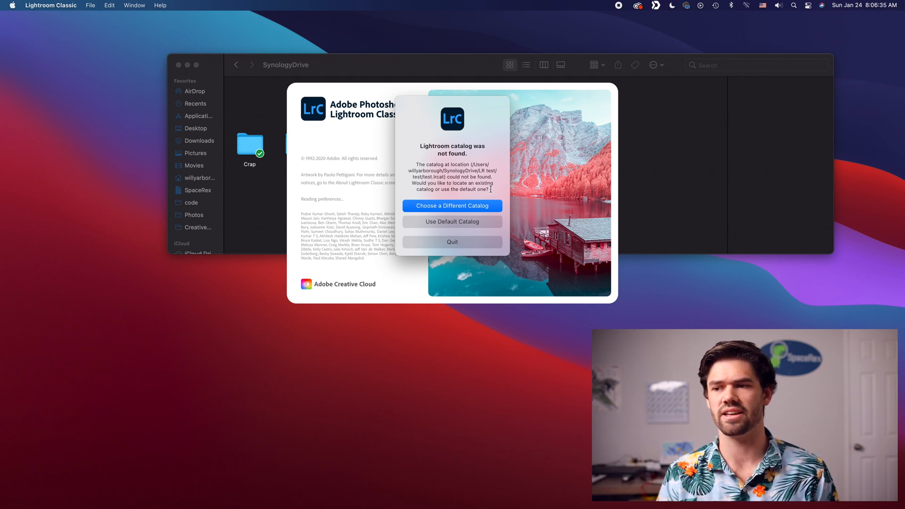
{"action": "left_click_drag", "start_coordinate": [490, 190], "coordinate": [420, 164]}
{"action": "left_click", "coordinate": [420, 163]}
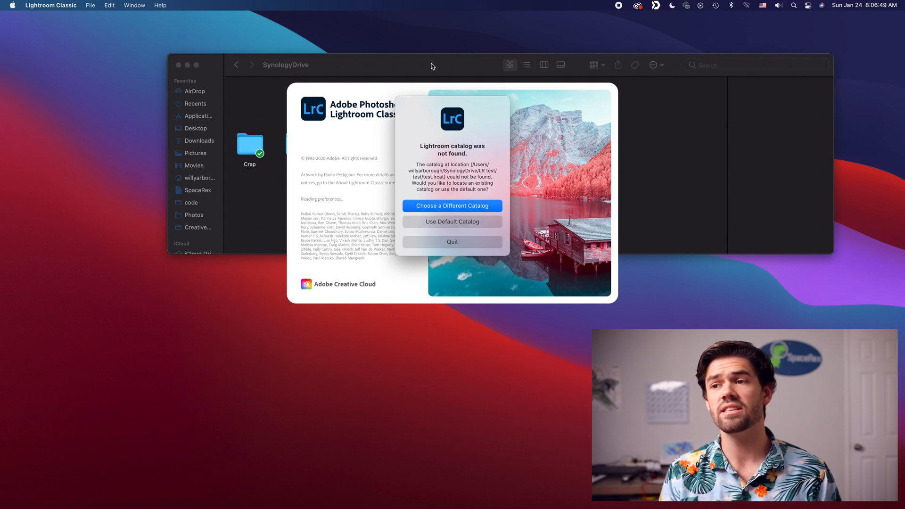
Step: Bring the SynologyDrive Finder window forward and move it below the Lightroom catalog message
{"action": "left_click", "coordinate": [307, 65]}
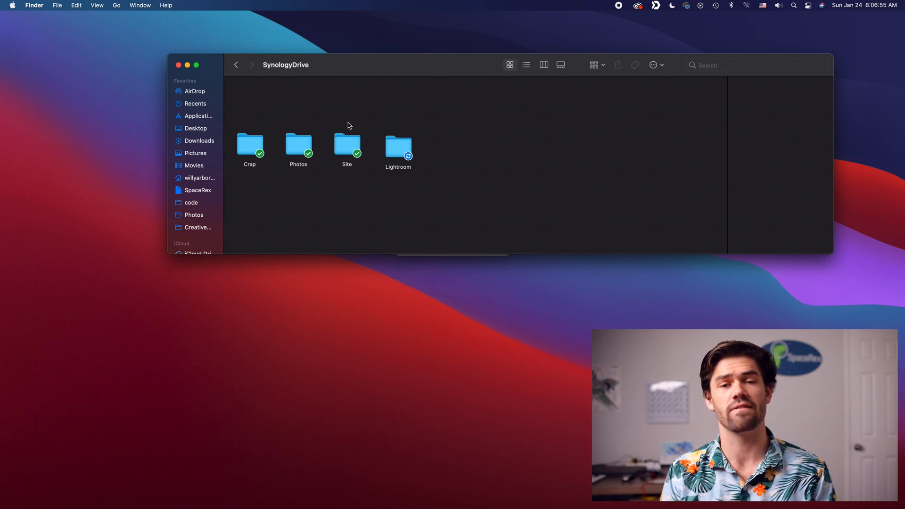
{"action": "left_click", "coordinate": [345, 68]}
{"action": "left_click_drag", "start_coordinate": [344, 68], "coordinate": [328, 275]}
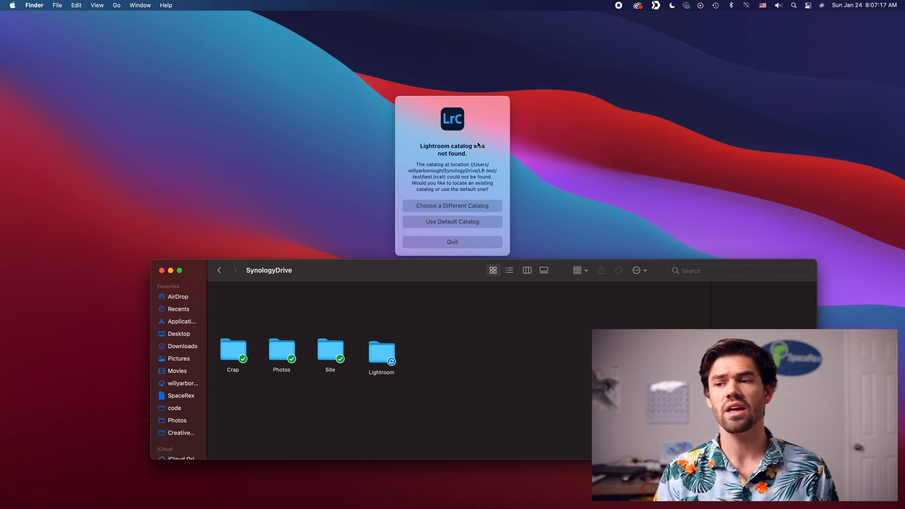
Step: Choose to create a new catalog and browse from the home folder to SynologyDrive/Lightroom as its location
{"action": "left_click", "coordinate": [464, 208]}
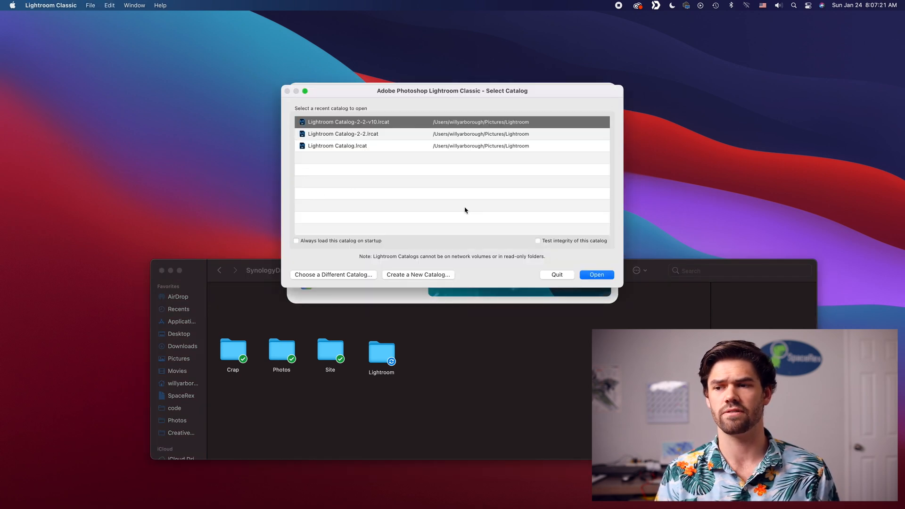
{"action": "left_click", "coordinate": [397, 275]}
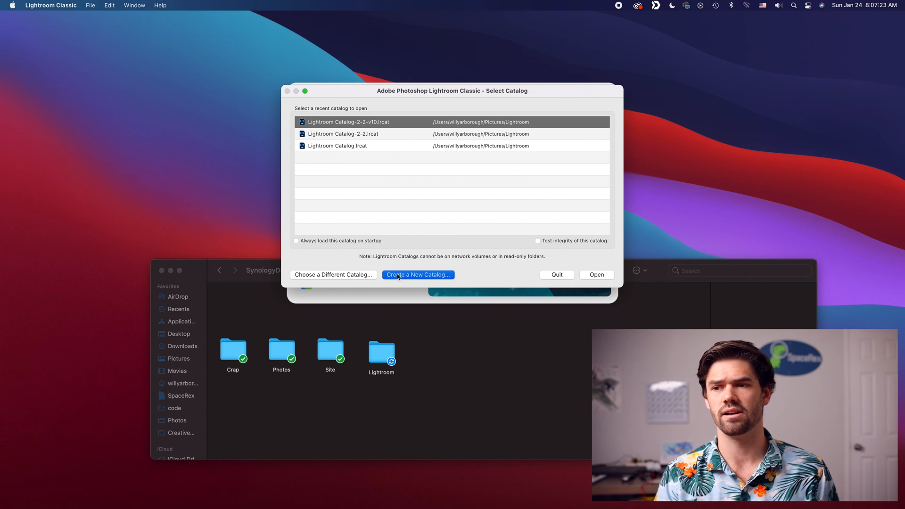
{"action": "scroll", "coordinate": [343, 206], "scroll_direction": "down", "scroll_amount": 3}
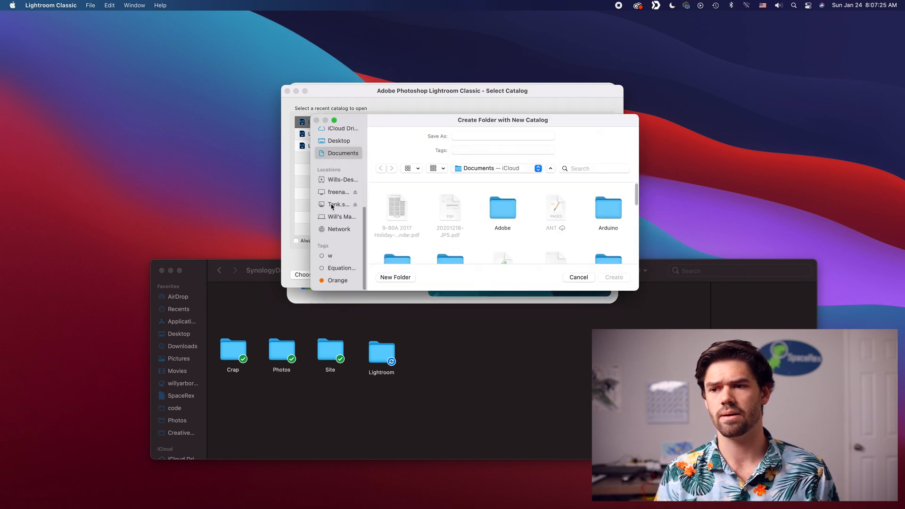
{"action": "scroll", "coordinate": [346, 182], "scroll_direction": "down", "scroll_amount": 3}
{"action": "scroll", "coordinate": [345, 182], "scroll_direction": "up", "scroll_amount": 5}
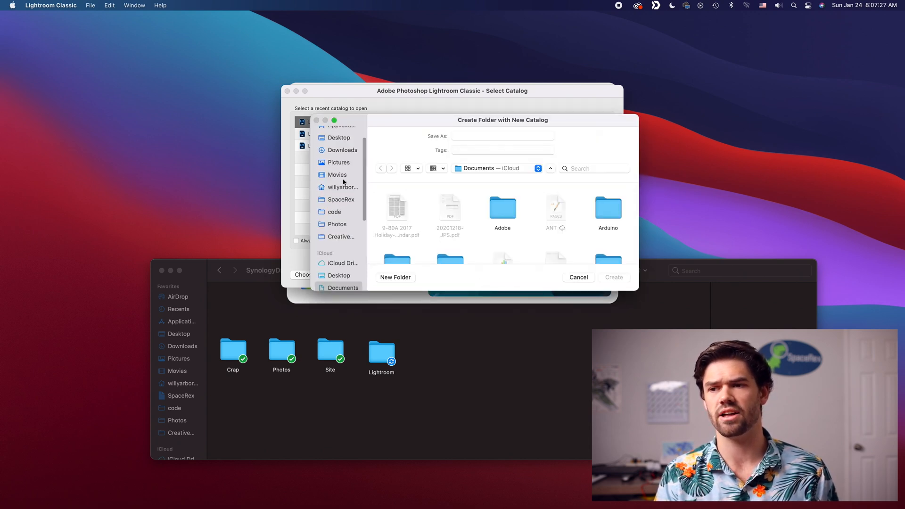
{"action": "left_click", "coordinate": [344, 188]}
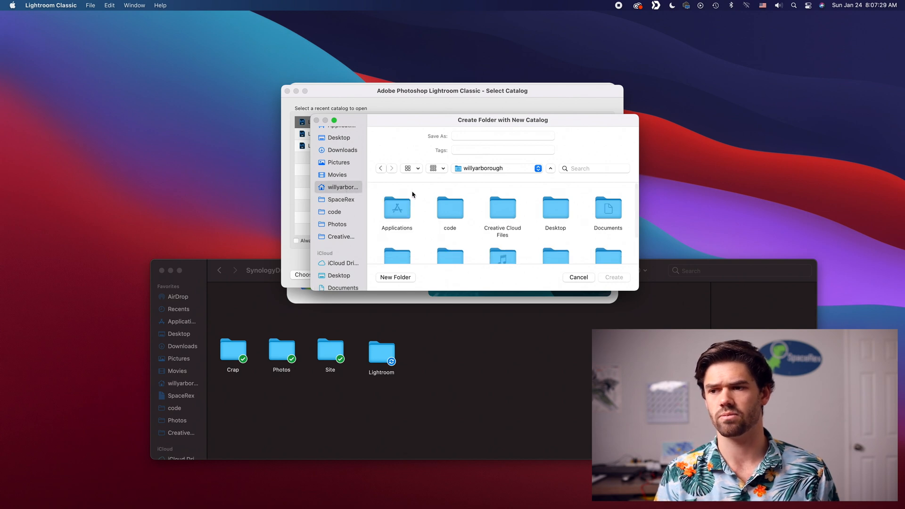
{"action": "scroll", "coordinate": [427, 200], "scroll_direction": "down", "scroll_amount": 5}
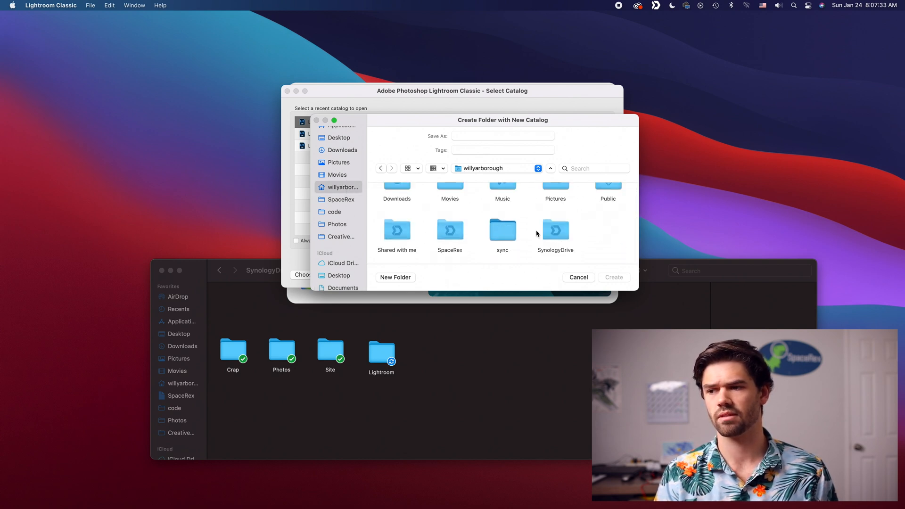
{"action": "double_click", "coordinate": [557, 231]}
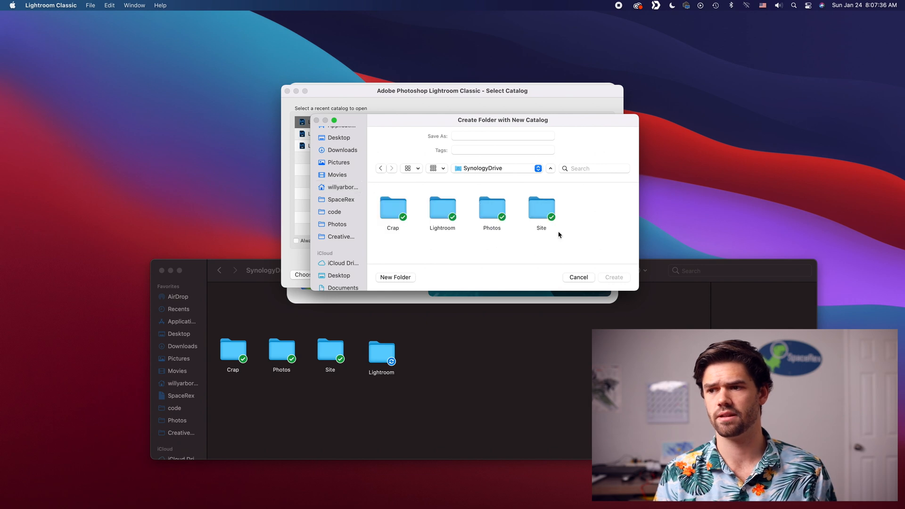
{"action": "double_click", "coordinate": [433, 209]}
Step: Name the new catalog ForTutorial and create it
{"action": "left_click", "coordinate": [489, 135]}
{"action": "type", "text": "For"}
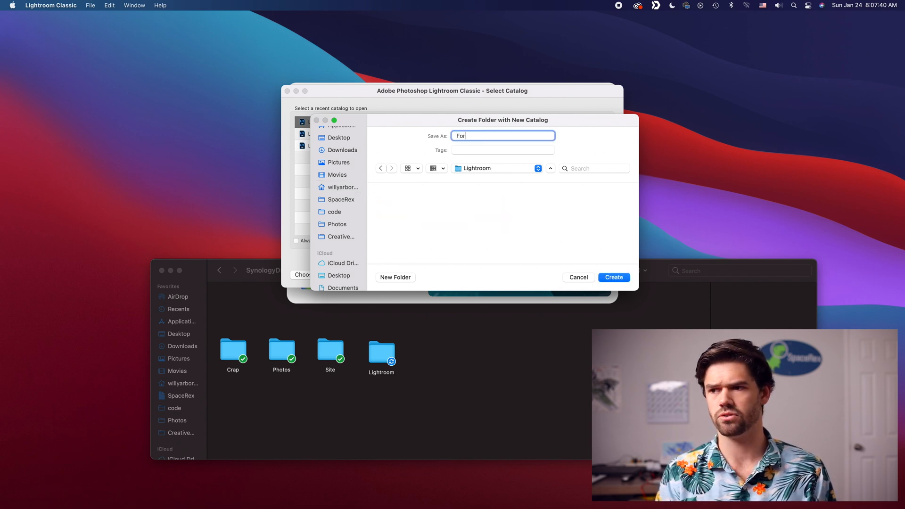
{"action": "type", "text": "Tutorial"}
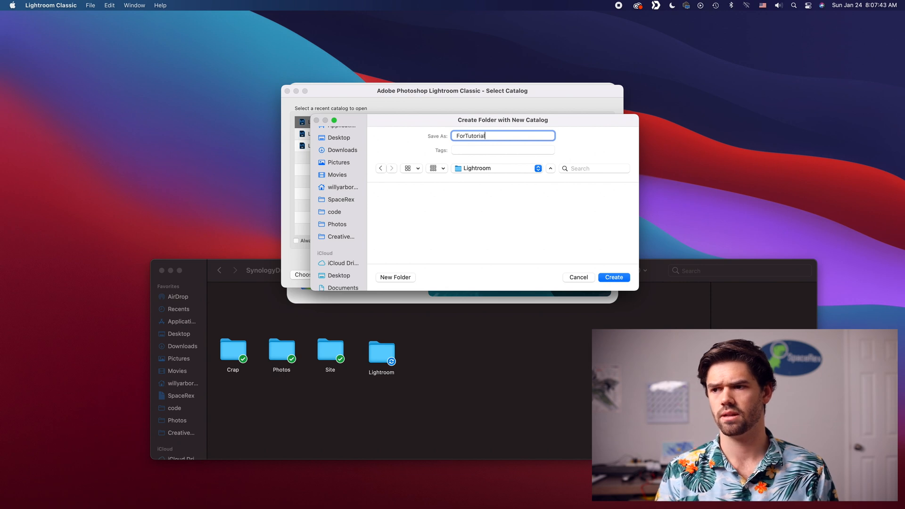
{"action": "left_click", "coordinate": [605, 278]}
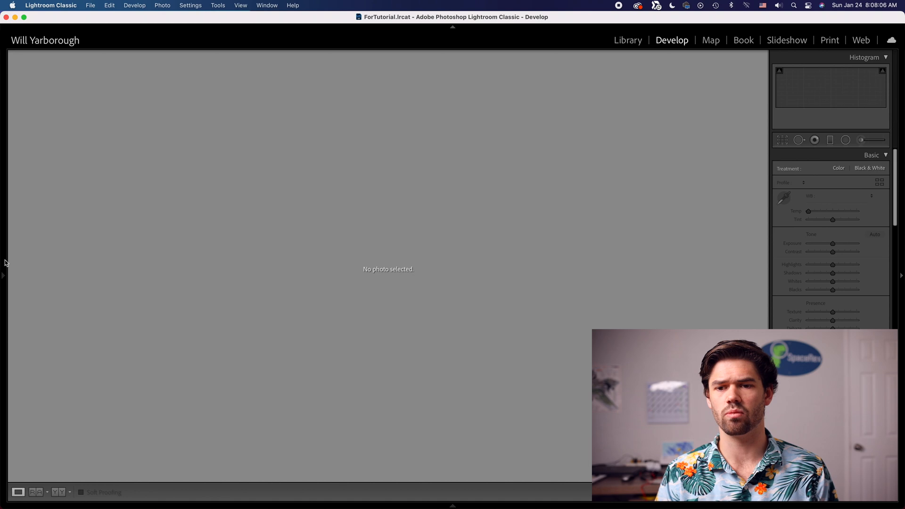
Step: Show the filmstrip and switch to the Library module
{"action": "mouse_move", "coordinate": [6, 283]}
{"action": "left_click", "coordinate": [452, 505]}
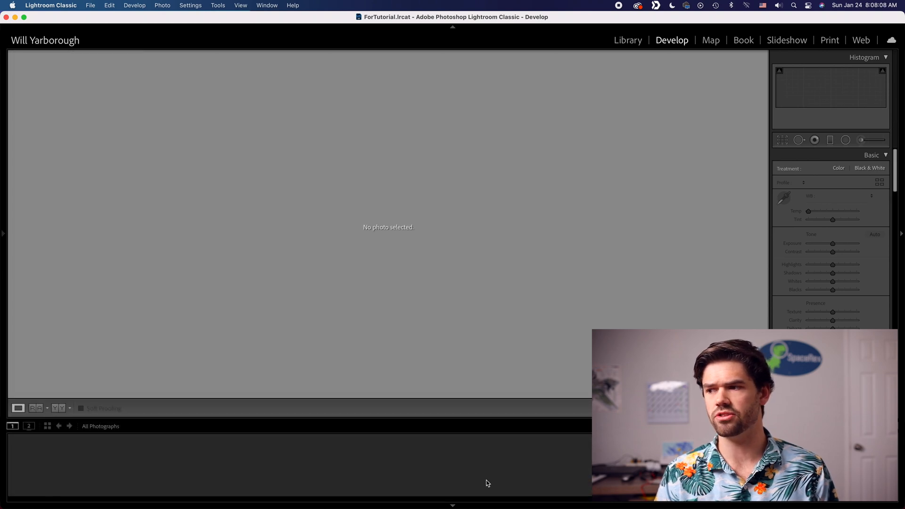
{"action": "left_click", "coordinate": [628, 41]}
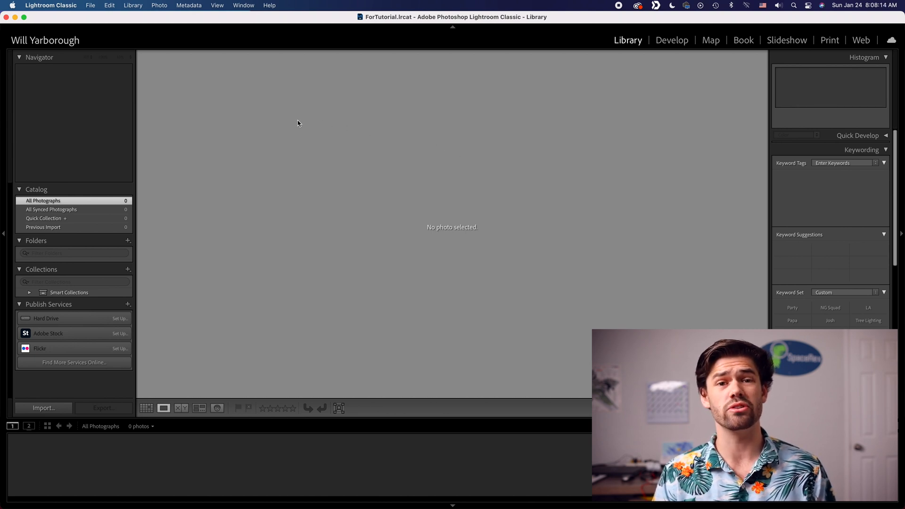
Step: Review the Performance settings in Preferences, including graphics processor, cache and Smart Previews options, and close Preferences
{"action": "left_click", "coordinate": [56, 3]}
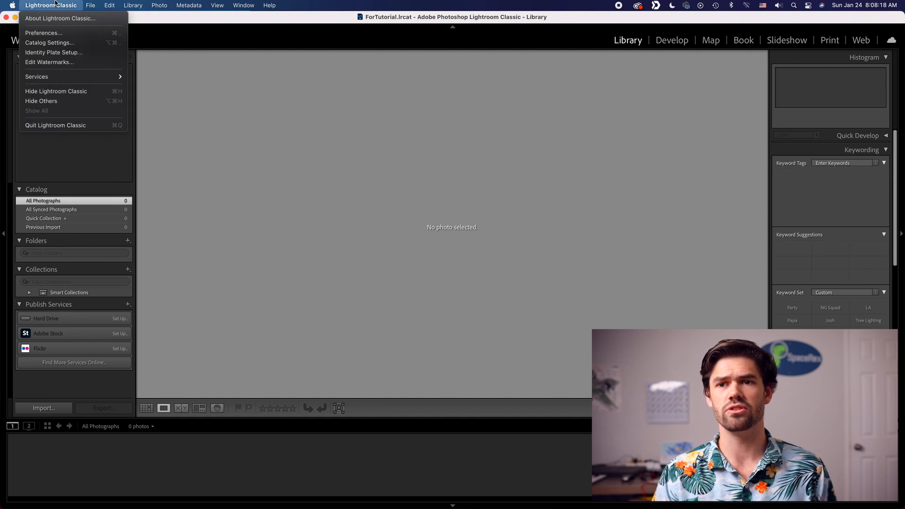
{"action": "left_click", "coordinate": [46, 32]}
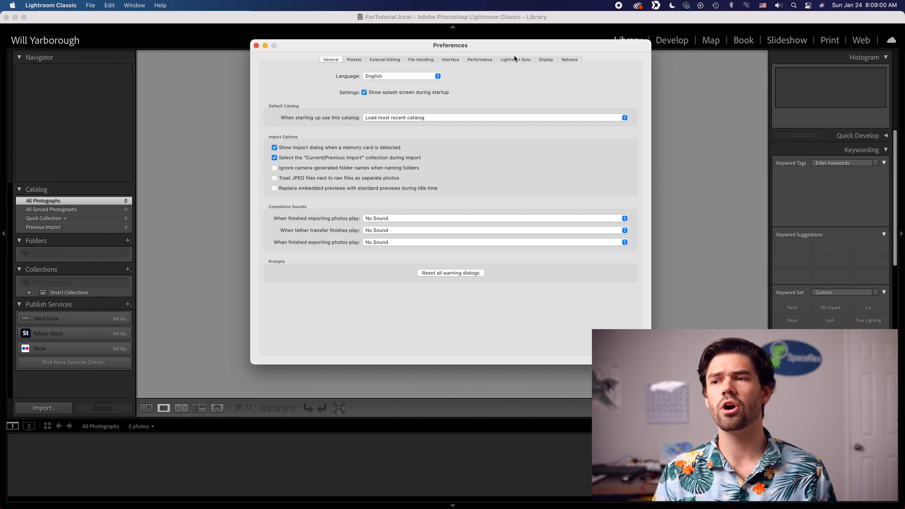
{"action": "left_click", "coordinate": [469, 60]}
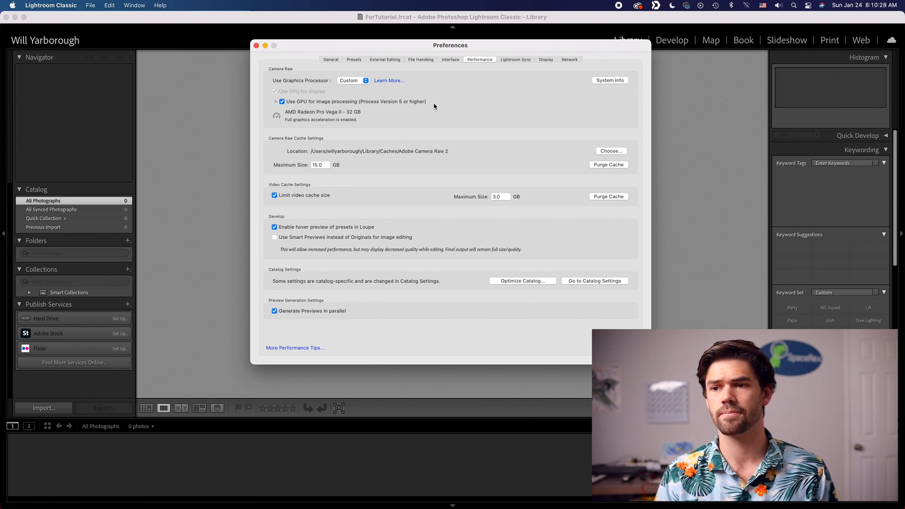
{"action": "left_click", "coordinate": [257, 45]}
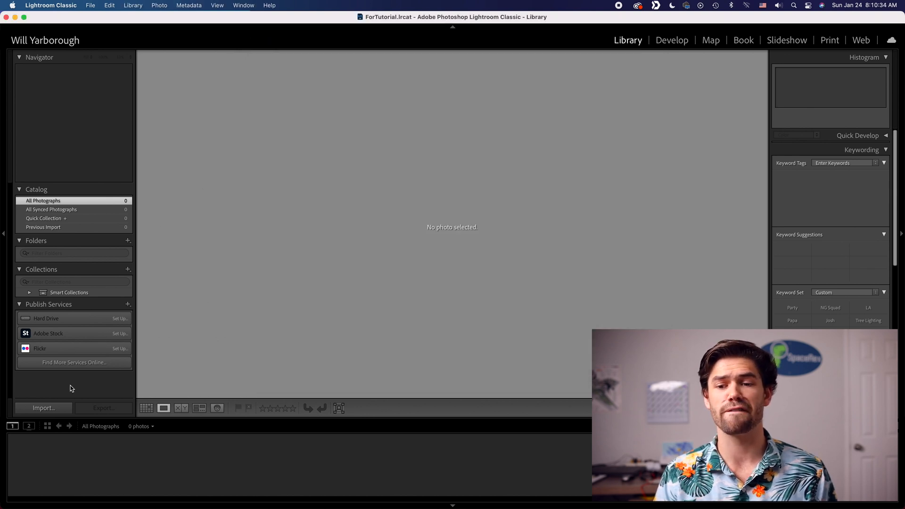
Step: Start a photo import and select Photography/CardBackup/CR2/2020/12 as the source folder
{"action": "left_click", "coordinate": [43, 408]}
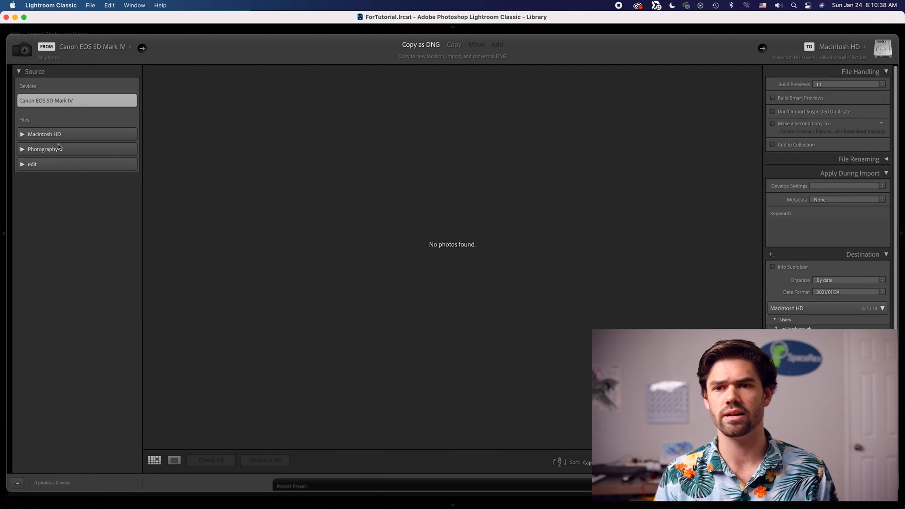
{"action": "left_click", "coordinate": [64, 137]}
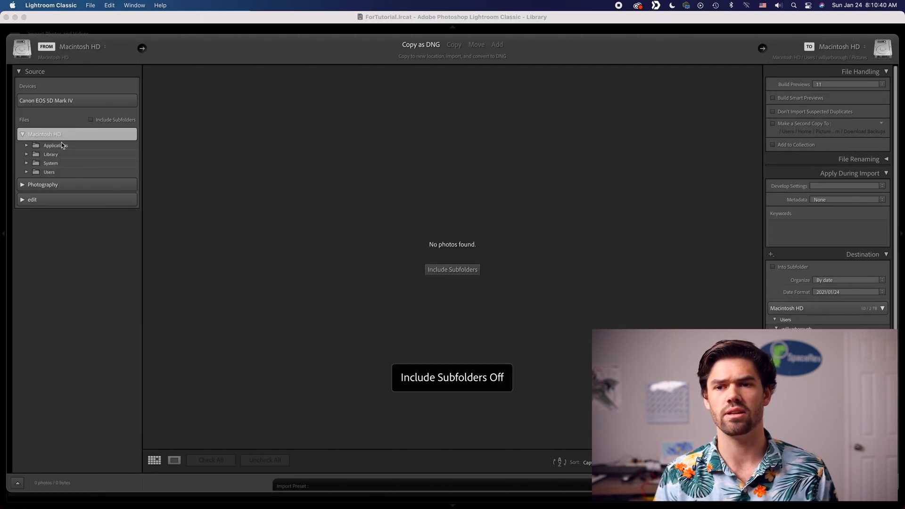
{"action": "left_click", "coordinate": [495, 203]}
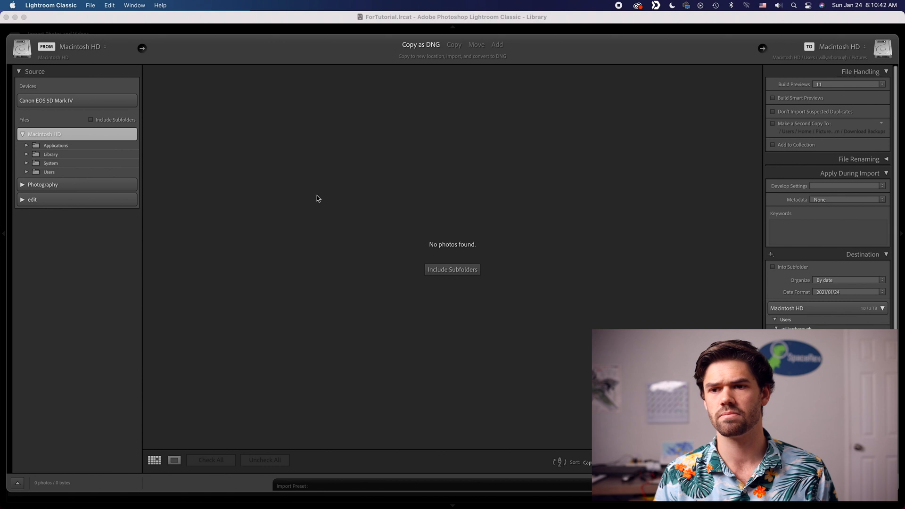
{"action": "left_click", "coordinate": [22, 185]}
{"action": "left_click", "coordinate": [27, 204]}
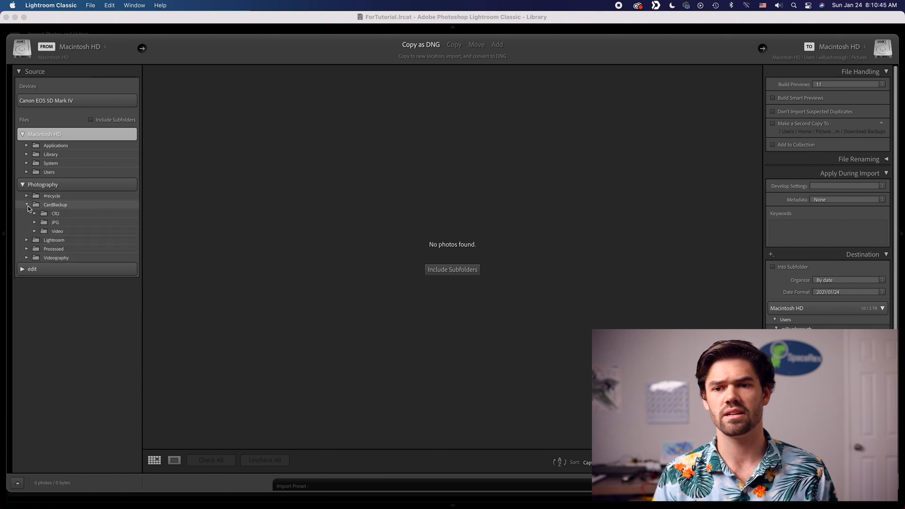
{"action": "left_click", "coordinate": [34, 214]}
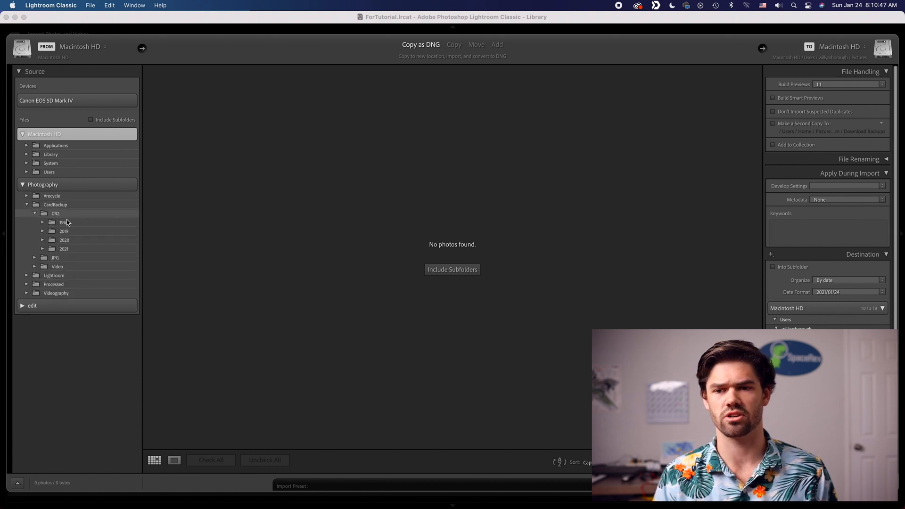
{"action": "left_click", "coordinate": [43, 239]}
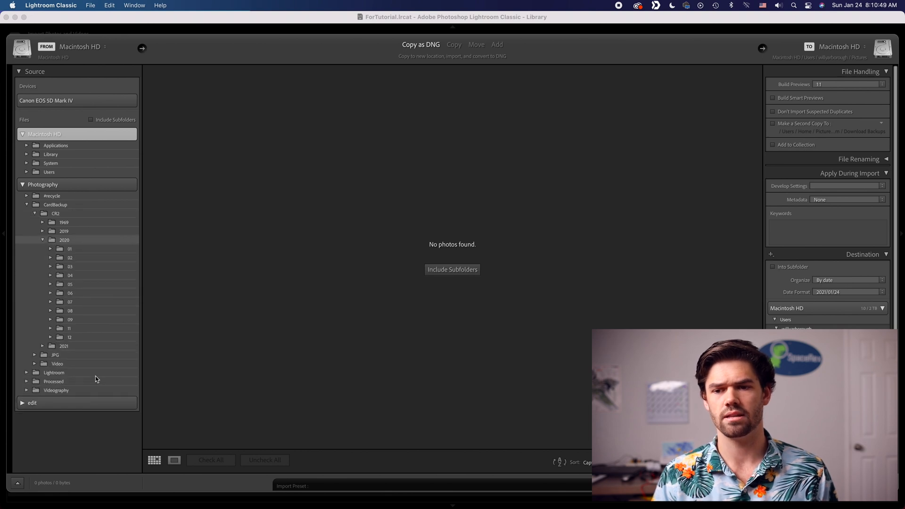
{"action": "left_click", "coordinate": [77, 337]}
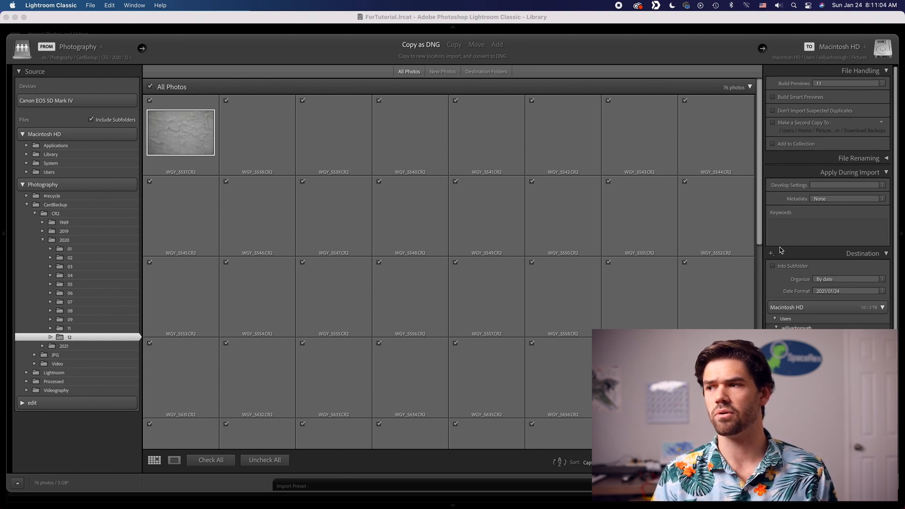
Step: Enable Build Smart Previews for the import and collapse the Macintosh HD tree in the destination list
{"action": "left_click", "coordinate": [813, 98]}
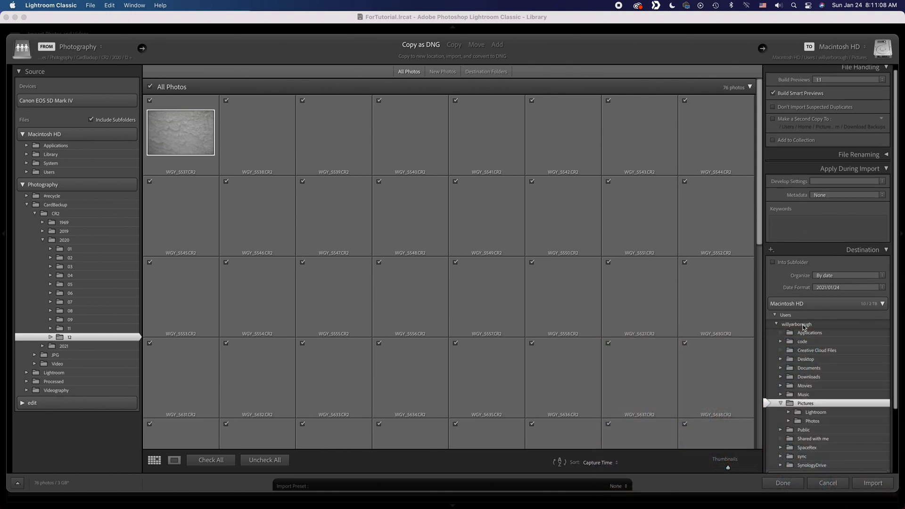
{"action": "scroll", "coordinate": [803, 327], "scroll_direction": "down", "scroll_amount": 5}
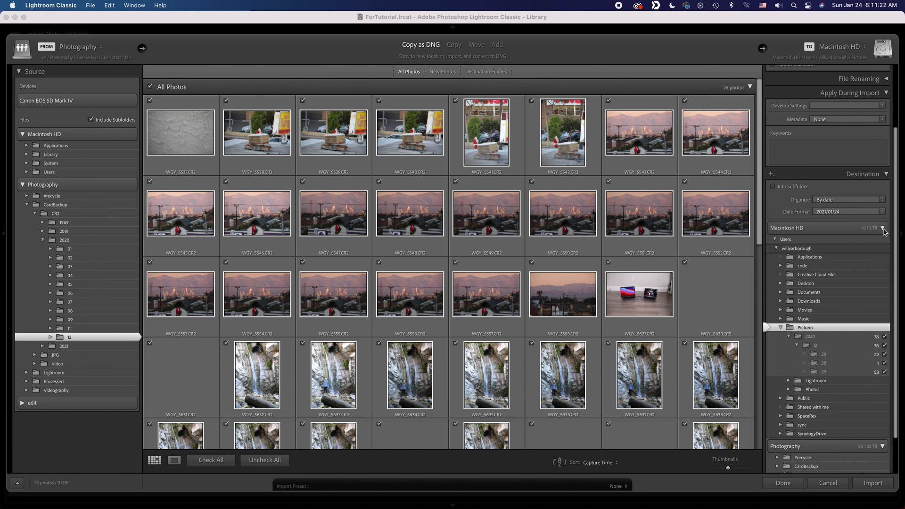
{"action": "left_click", "coordinate": [882, 228]}
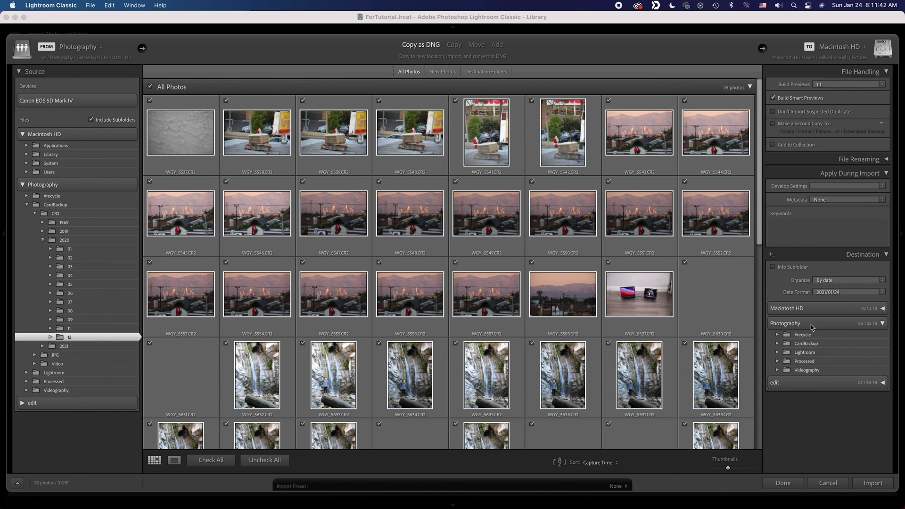
Step: Set the import to go into a subfolder named ForTutorial on the Photography volume
{"action": "left_click", "coordinate": [792, 268]}
{"action": "left_click", "coordinate": [857, 267]}
{"action": "type", "text": "ForTutorial"}
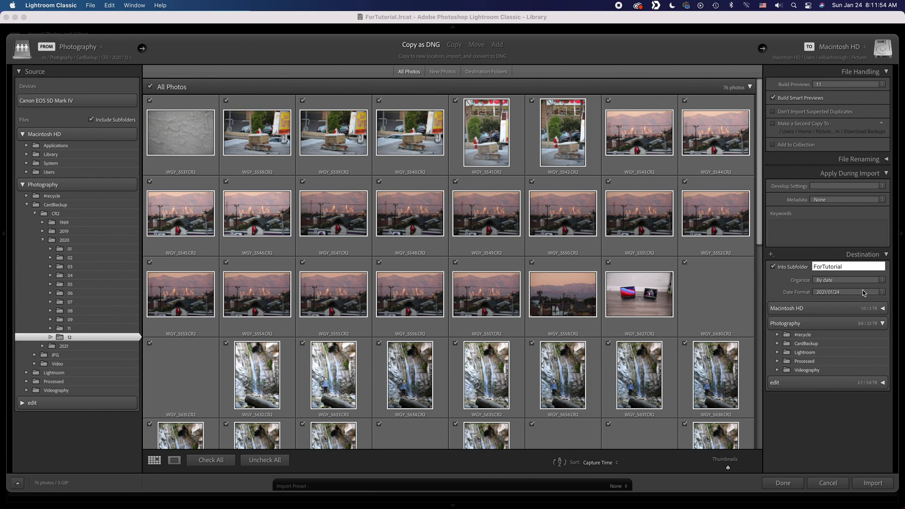
{"action": "left_click", "coordinate": [802, 325]}
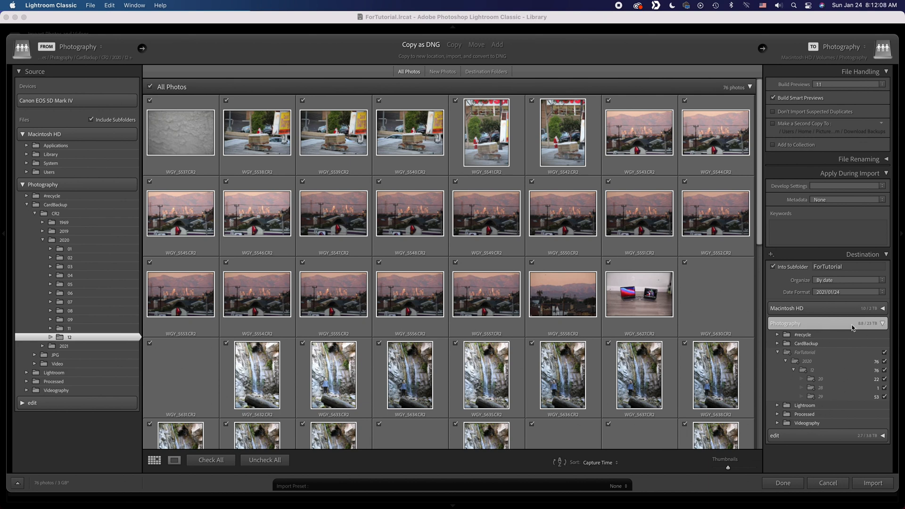
Step: Set Build Previews to Standard for the import and start importing the photos
{"action": "mouse_move", "coordinate": [852, 328]}
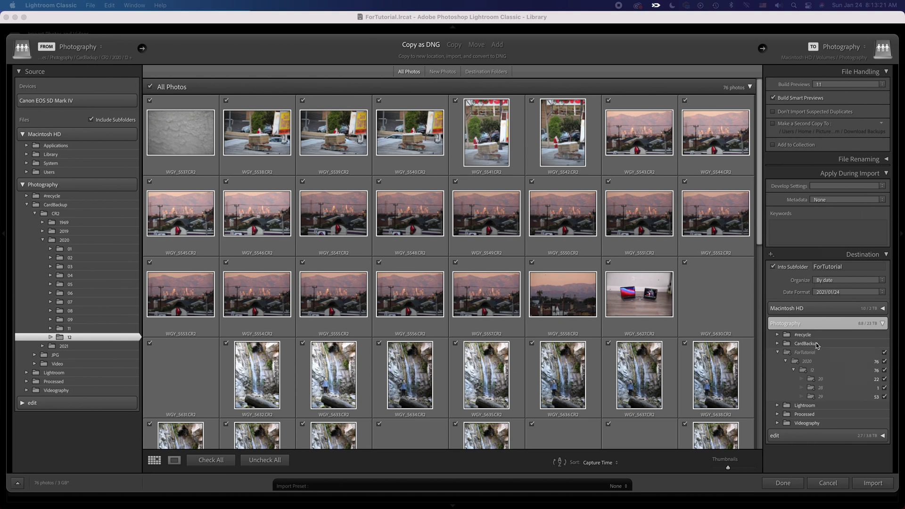
{"action": "left_click", "coordinate": [865, 89]}
{"action": "left_click", "coordinate": [865, 75]}
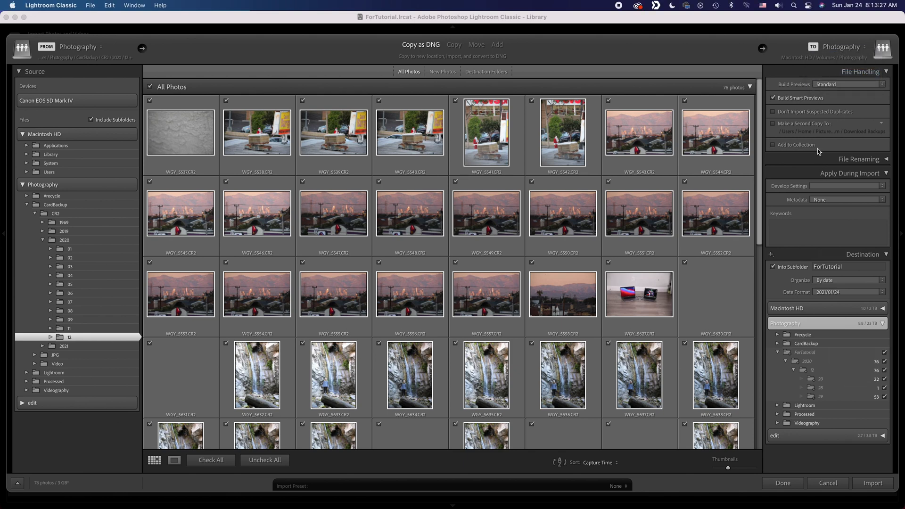
{"action": "left_click", "coordinate": [866, 483]}
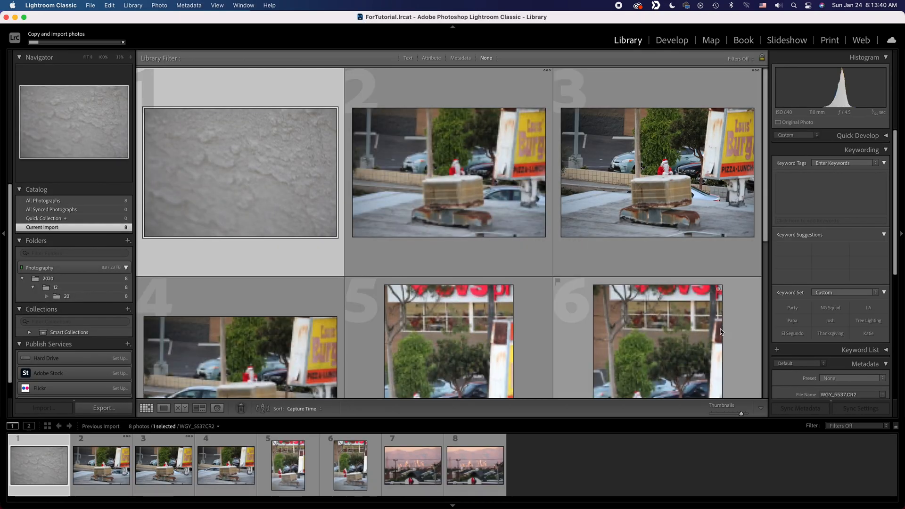
Step: Shrink the Library grid thumbnails to six per row and look through the imported photos
{"action": "left_click", "coordinate": [730, 413]}
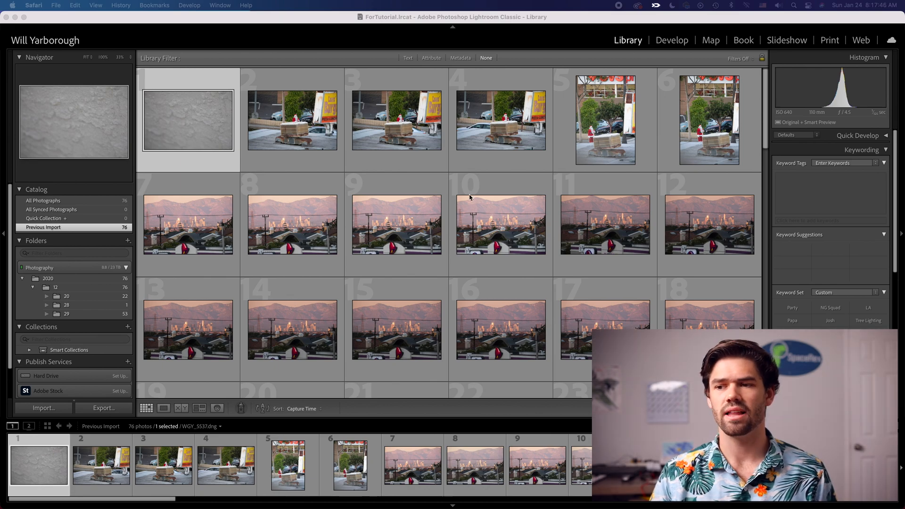
{"action": "scroll", "coordinate": [480, 244], "scroll_direction": "down", "scroll_amount": 10}
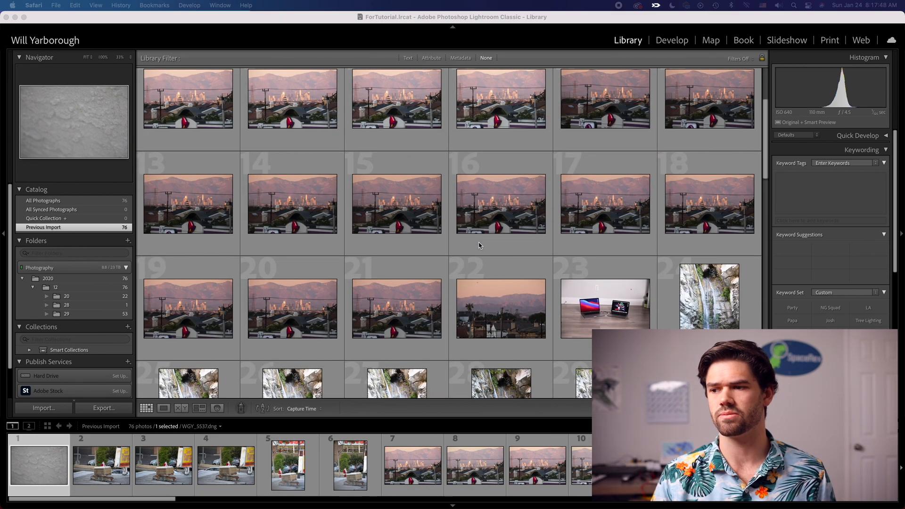
{"action": "scroll", "coordinate": [477, 245], "scroll_direction": "down", "scroll_amount": 5}
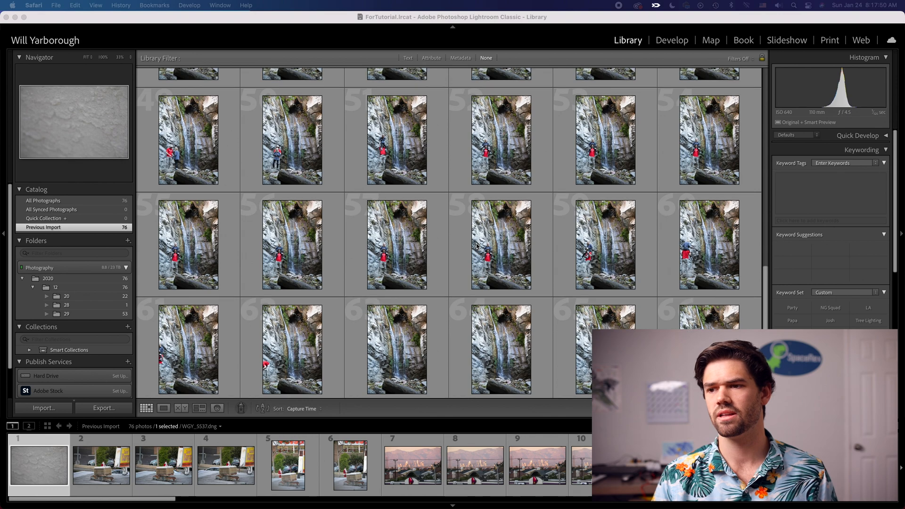
{"action": "scroll", "coordinate": [518, 241], "scroll_direction": "up", "scroll_amount": 20}
{"action": "scroll", "coordinate": [519, 245], "scroll_direction": "down", "scroll_amount": 1}
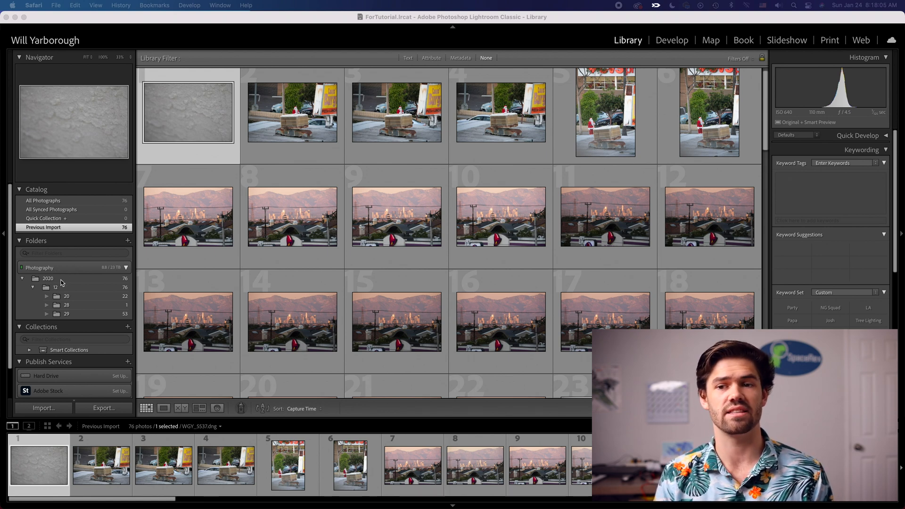
Step: Inspect WGY_5544.dng at 100% zoom, then open it in Develop and adjust its tone and presence sliders
{"action": "double_click", "coordinate": [288, 219]}
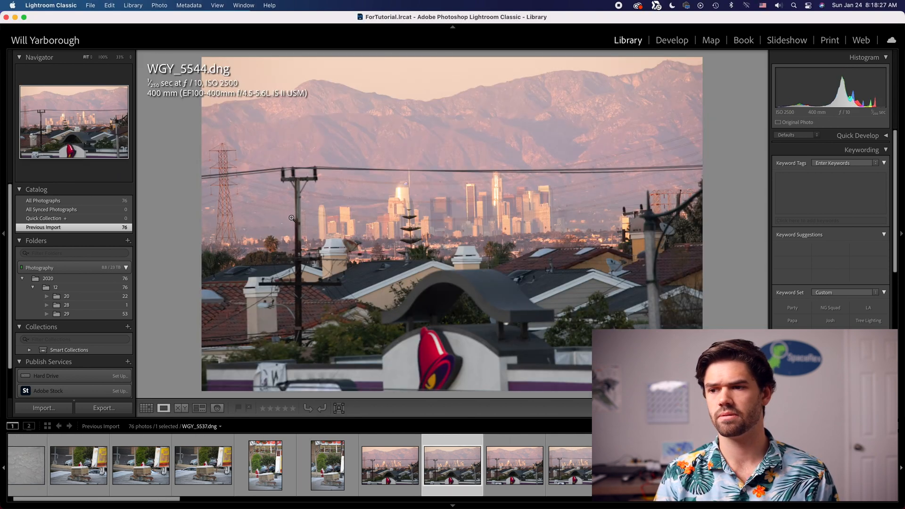
{"action": "left_click", "coordinate": [451, 208]}
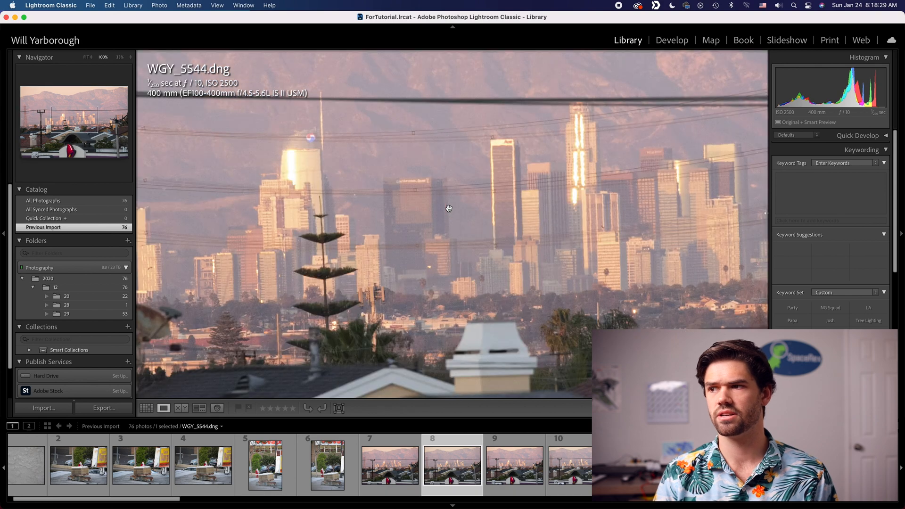
{"action": "left_click", "coordinate": [671, 40]}
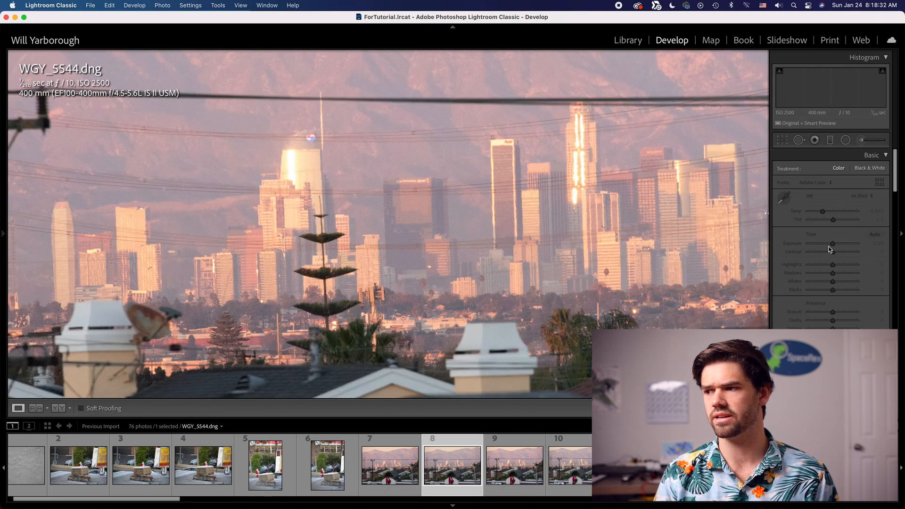
{"action": "left_click_drag", "start_coordinate": [832, 243], "coordinate": [826, 265]}
{"action": "left_click_drag", "start_coordinate": [833, 328], "coordinate": [837, 328]}
{"action": "left_click", "coordinate": [361, 257]}
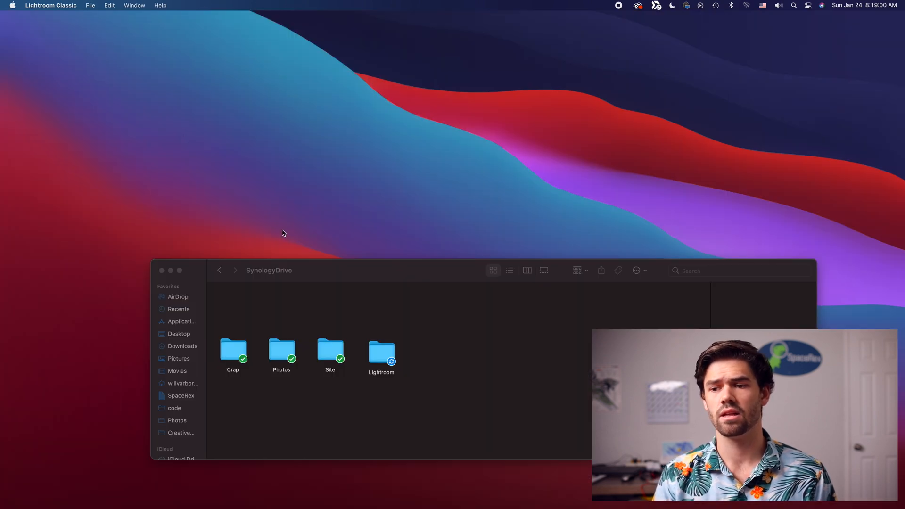
Step: Switch to Finder and inspect the catalog and Smart Previews files in SynologyDrive/Lightroom/ForTutorial
{"action": "left_click_drag", "start_coordinate": [321, 267], "coordinate": [286, 108]}
{"action": "left_click", "coordinate": [353, 204]}
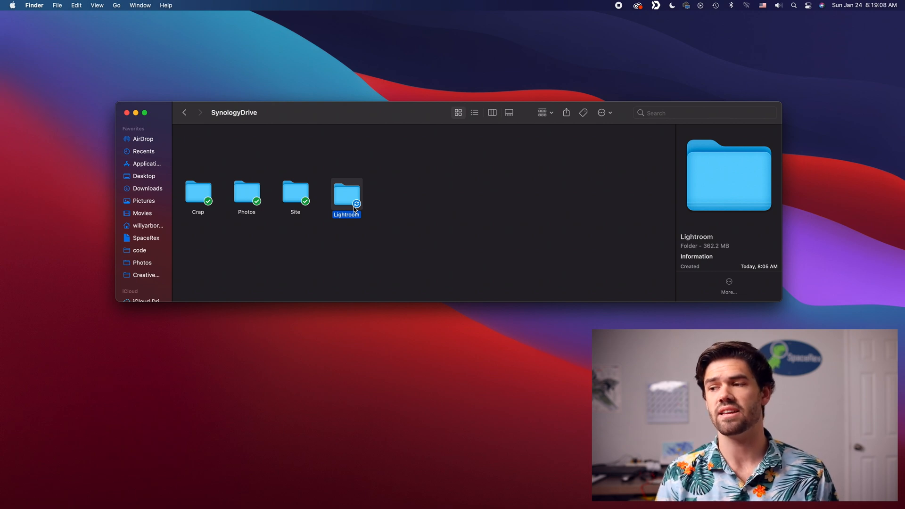
{"action": "left_click", "coordinate": [352, 276]}
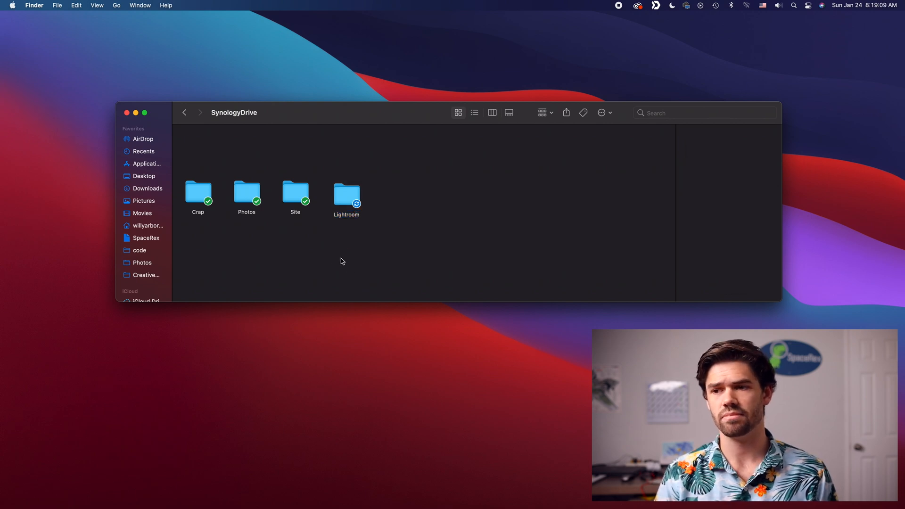
{"action": "double_click", "coordinate": [343, 196]}
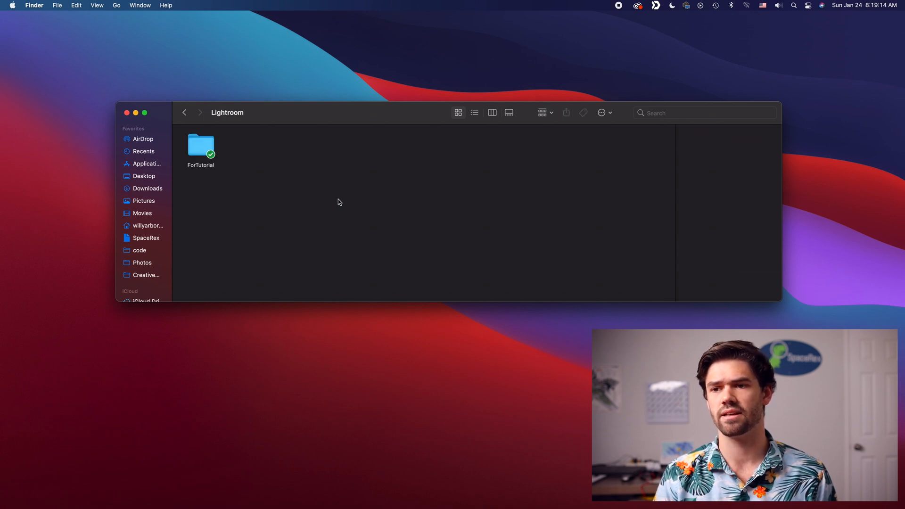
{"action": "double_click", "coordinate": [202, 144]}
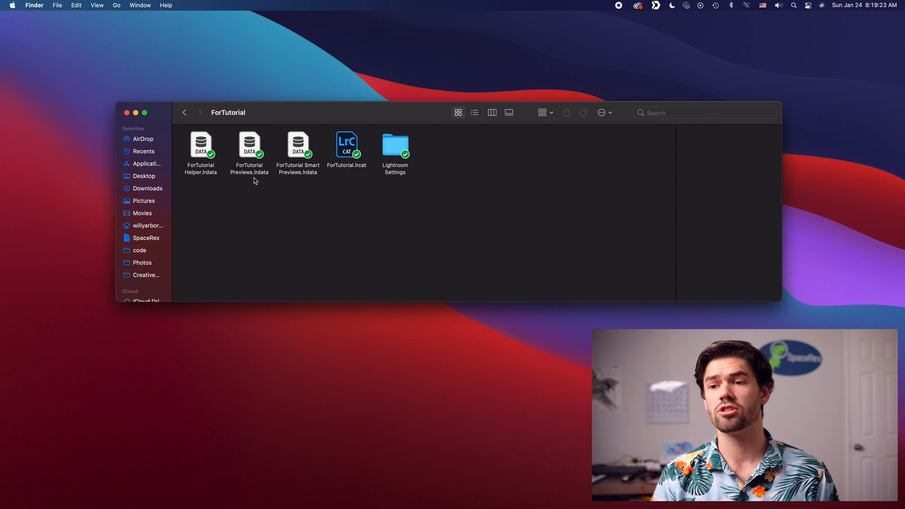
{"action": "left_click", "coordinate": [294, 174]}
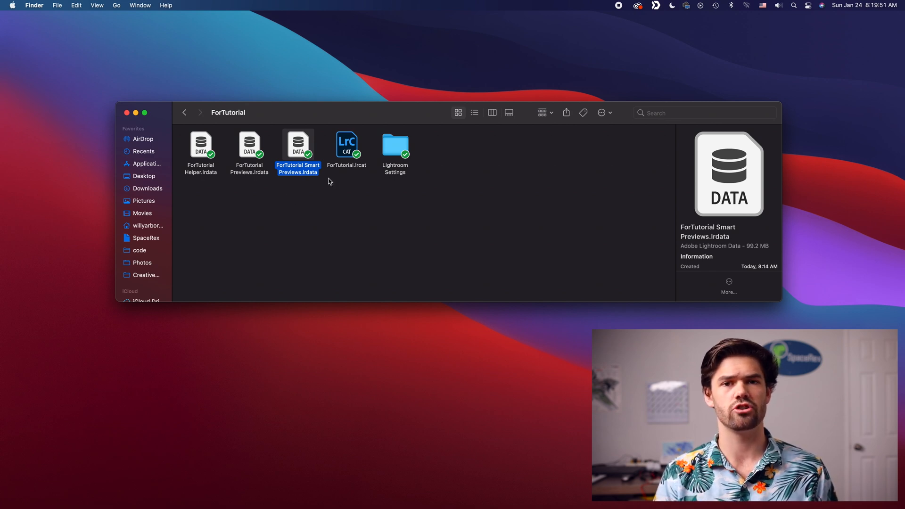
{"action": "left_click_drag", "start_coordinate": [460, 157], "coordinate": [216, 202]}
{"action": "left_click", "coordinate": [216, 204]}
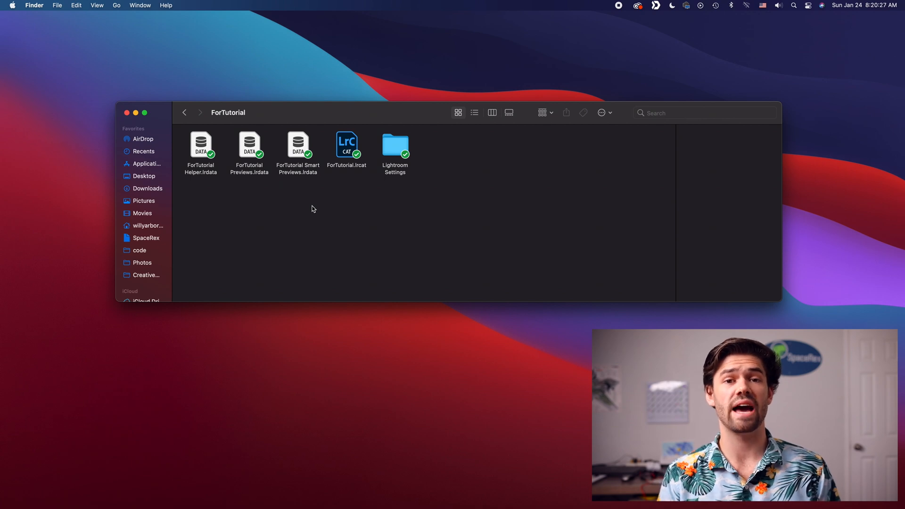
{"action": "left_click_drag", "start_coordinate": [1, 339], "coordinate": [466, 67]}
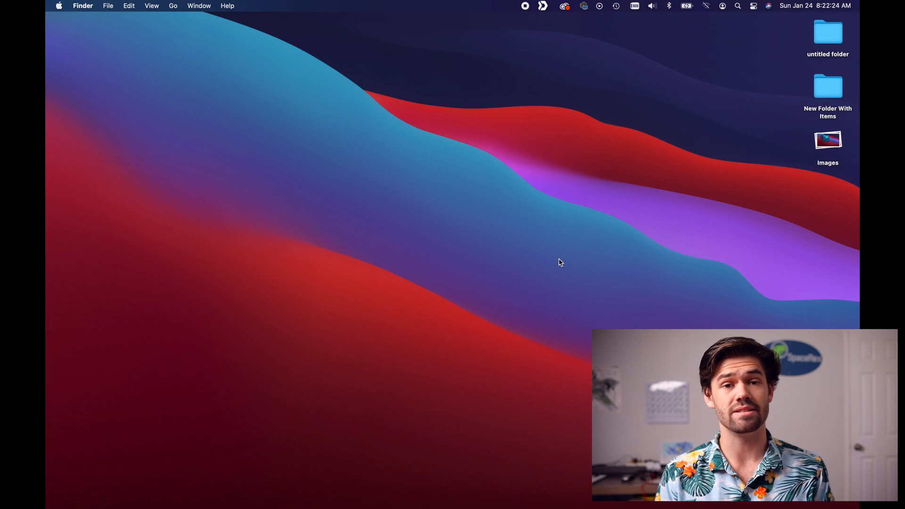
Step: Connect to the server smb://tank.spacerex.co from the second Mac and mount its Photography volume
{"action": "key", "text": "super+k"}
{"action": "key", "text": "Return"}
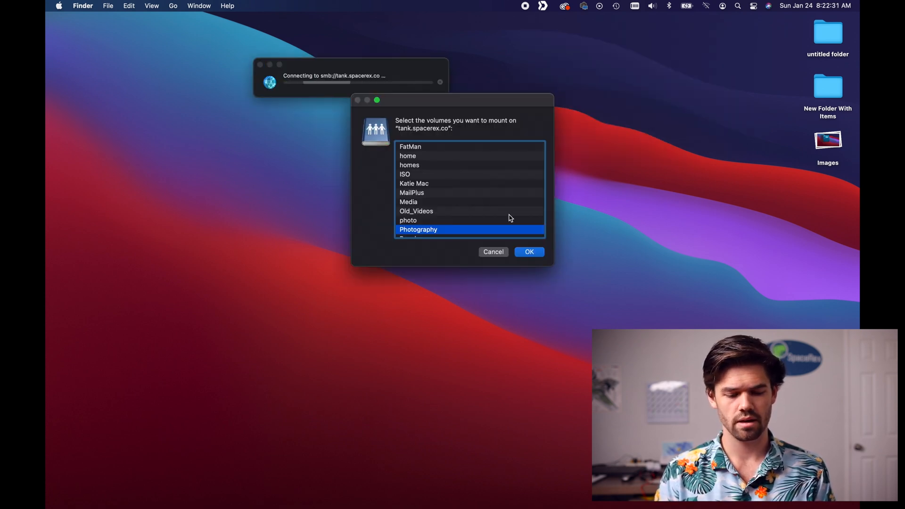
{"action": "scroll", "coordinate": [509, 217], "scroll_direction": "down", "scroll_amount": 3}
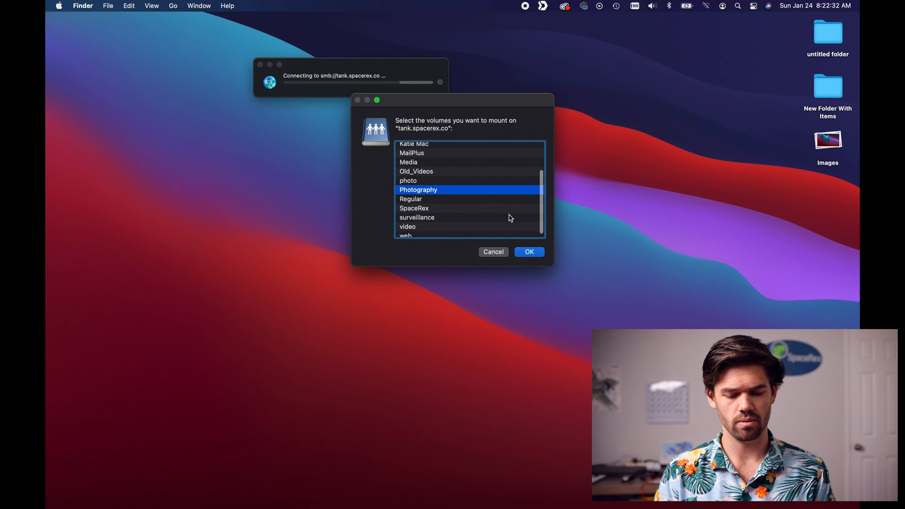
{"action": "left_click", "coordinate": [532, 254]}
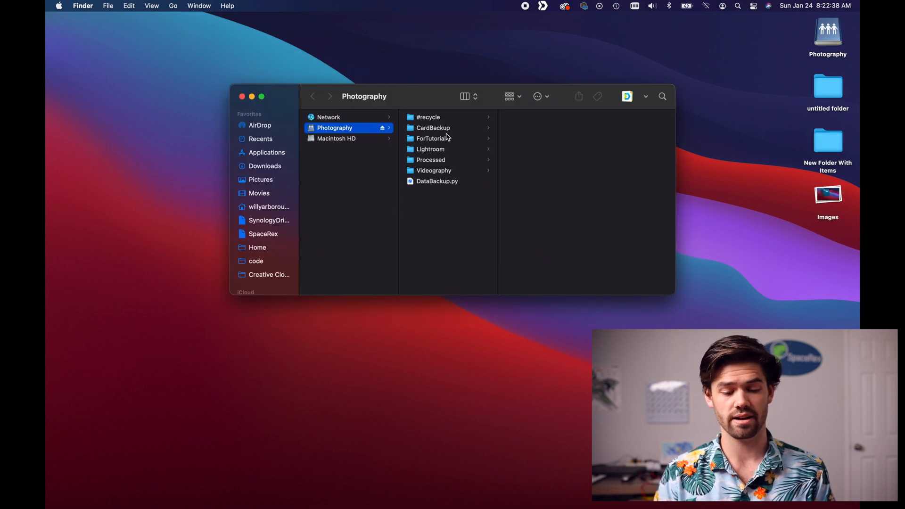
Step: Browse ForTutorial/2020/12 on the Photography volume, examine the DNG files in its day folders, and return to ForTutorial
{"action": "left_click", "coordinate": [443, 141]}
{"action": "key", "text": "Right"}
{"action": "key", "text": "Right"}
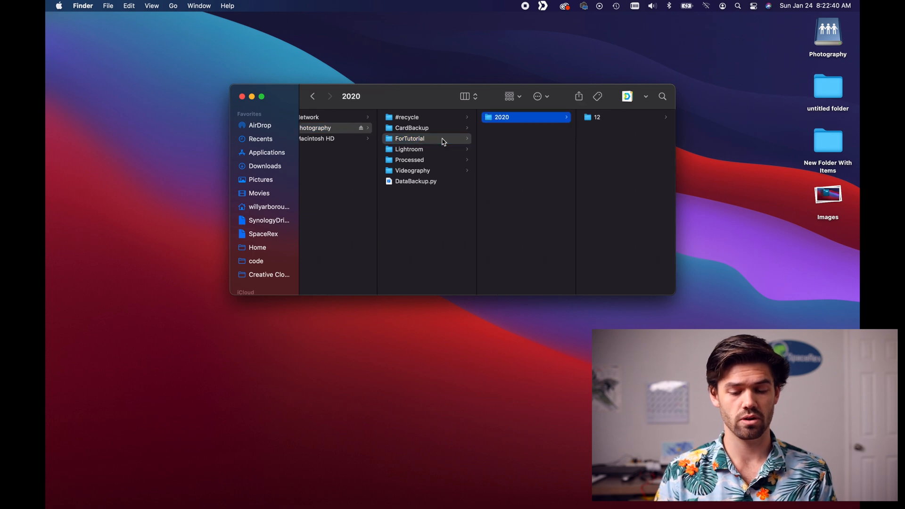
{"action": "key", "text": "Right"}
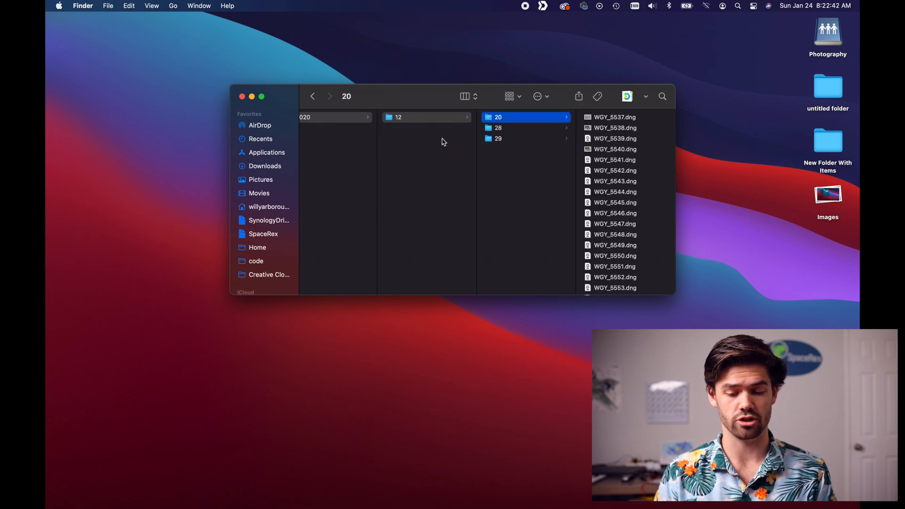
{"action": "key", "text": "Down"}
{"action": "key", "text": "Down"}
{"action": "key", "text": "Left"}
{"action": "key", "text": "Left"}
{"action": "key", "text": "Left"}
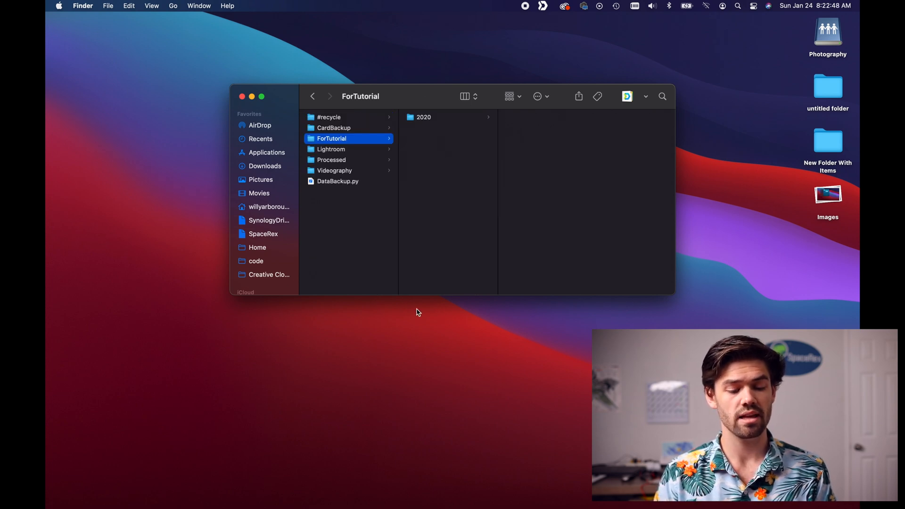
Step: Open the ForTutorial catalog folder inside SynologyDrive/Lightroom on the second Mac
{"action": "left_click", "coordinate": [276, 223]}
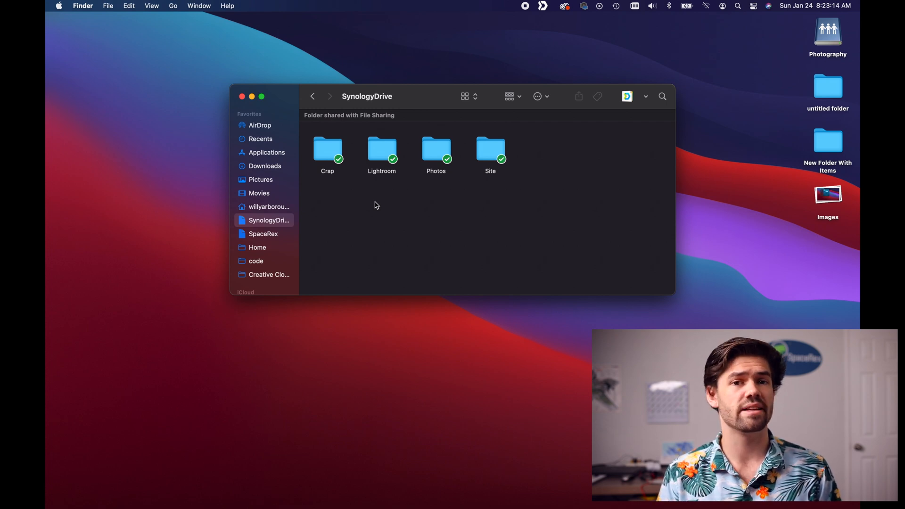
{"action": "double_click", "coordinate": [384, 157]}
{"action": "double_click", "coordinate": [333, 147]}
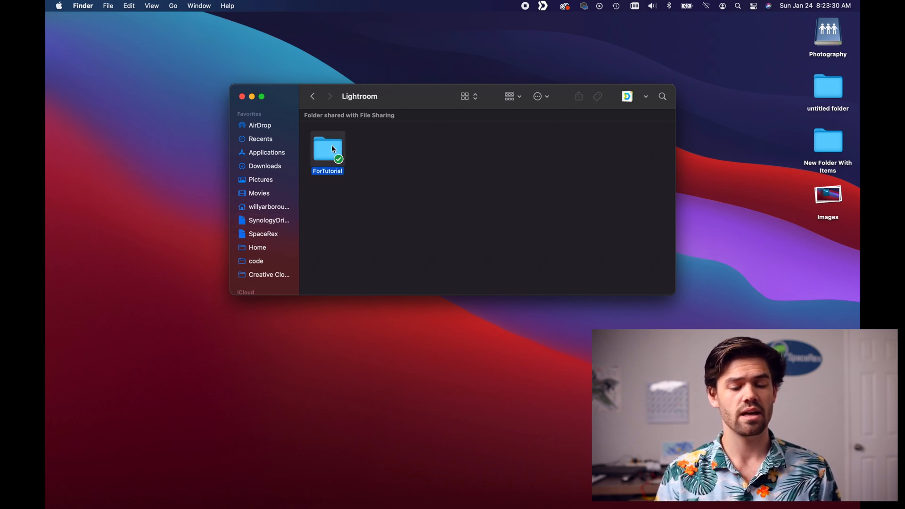
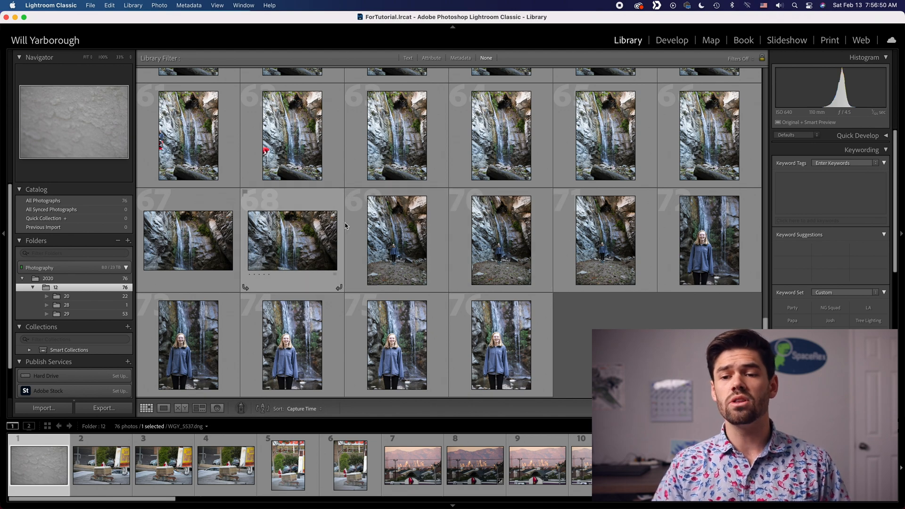
Step: Switch to the desktop and eject the Photography network volume
{"action": "key", "text": "ctrl+Right"}
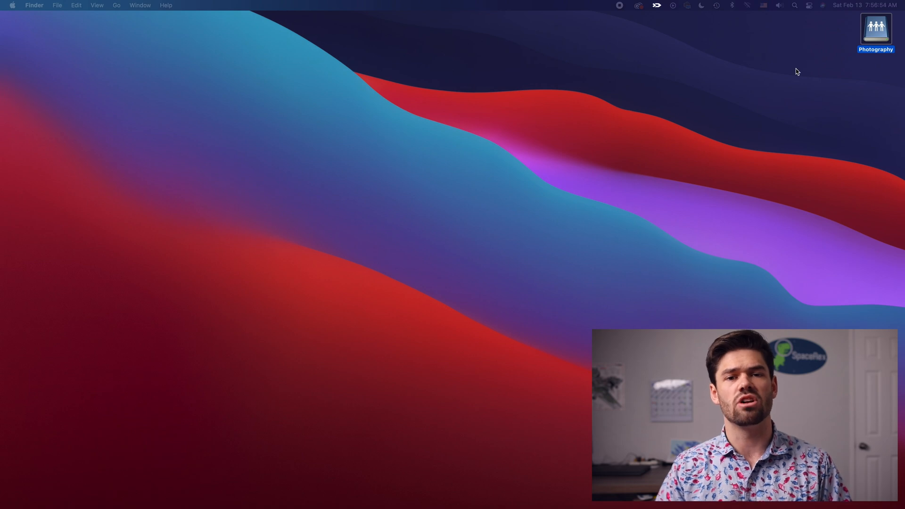
{"action": "right_click", "coordinate": [877, 28]}
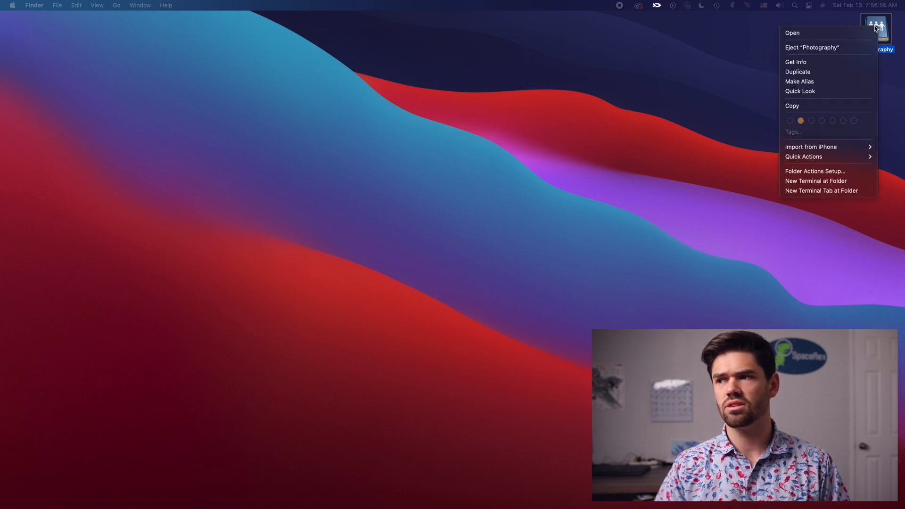
{"action": "left_click", "coordinate": [844, 48]}
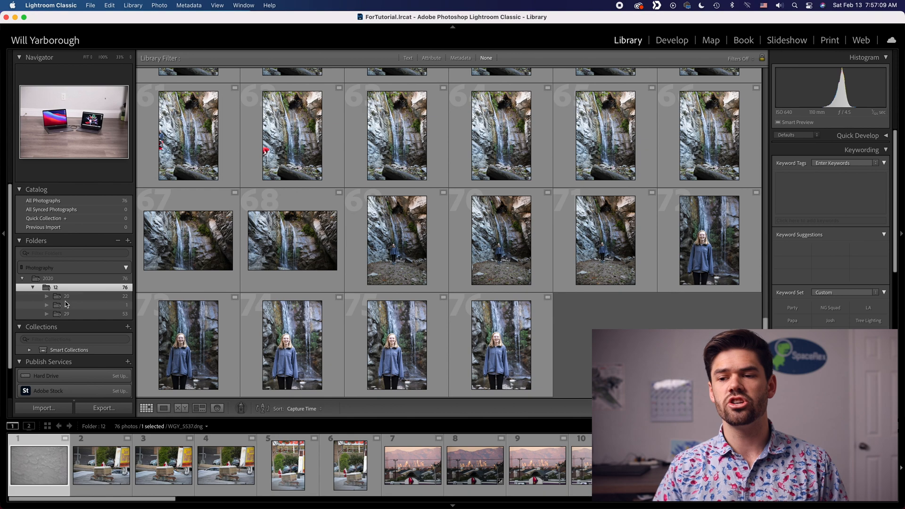
Step: Examine WGY_5682.dng offline in Lightroom Classic, zooming in Library and Develop, and return to the Library grid
{"action": "double_click", "coordinate": [491, 346]}
{"action": "left_click", "coordinate": [440, 194]}
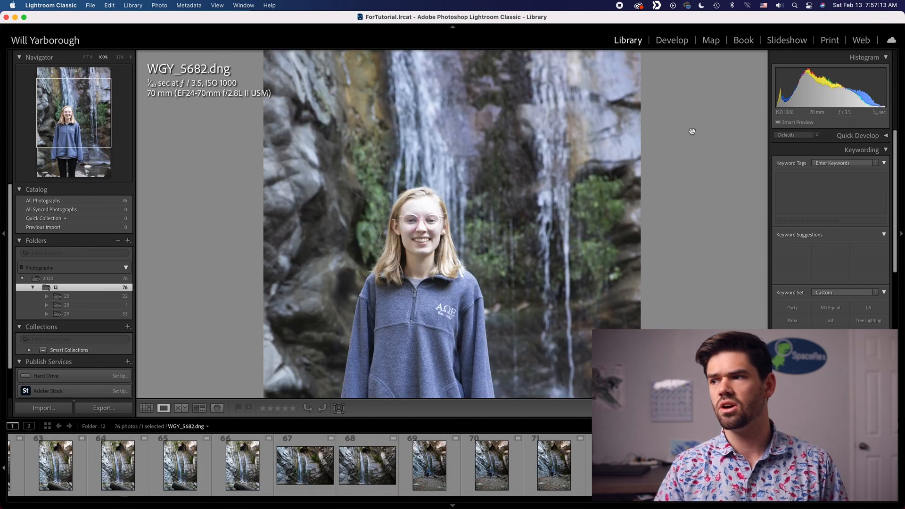
{"action": "left_click", "coordinate": [671, 40]}
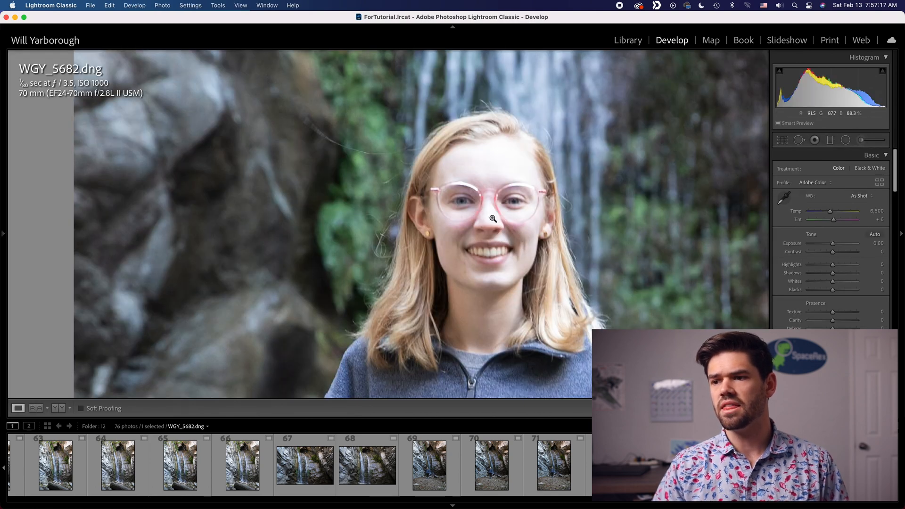
{"action": "left_click", "coordinate": [490, 216]}
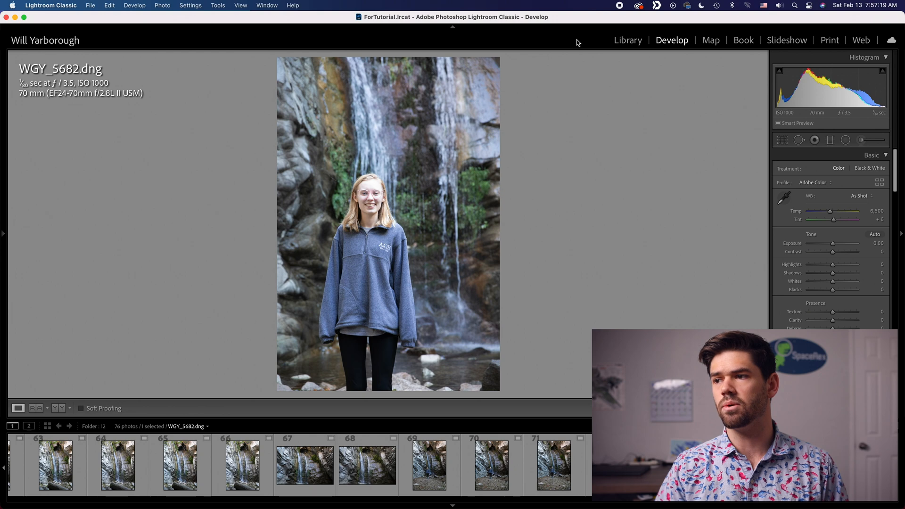
{"action": "left_click", "coordinate": [631, 41]}
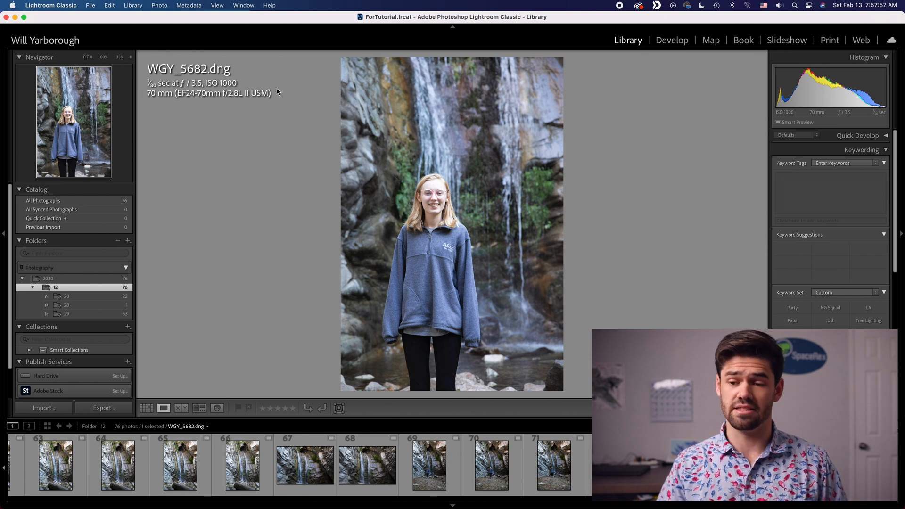
{"action": "key", "text": "g"}
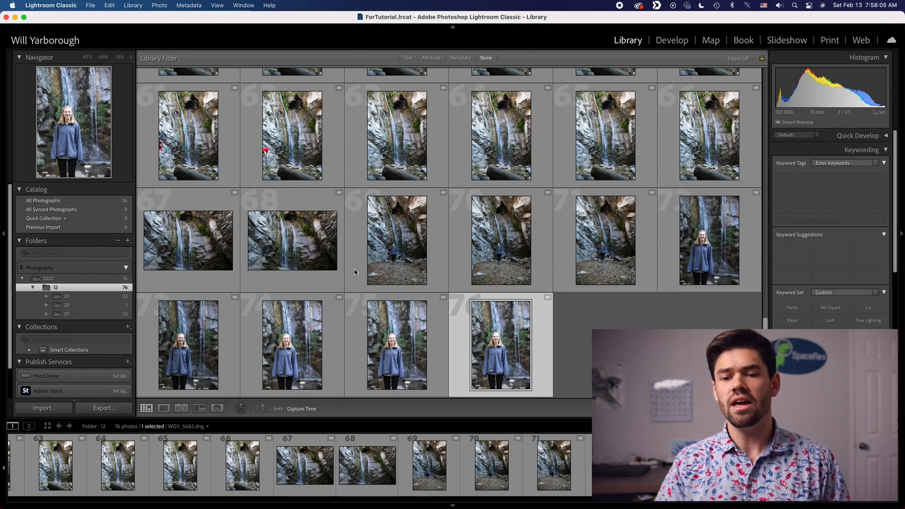
Step: Start a photo import from the untitled folder on the Macintosh HD user's Desktop
{"action": "left_click", "coordinate": [42, 407]}
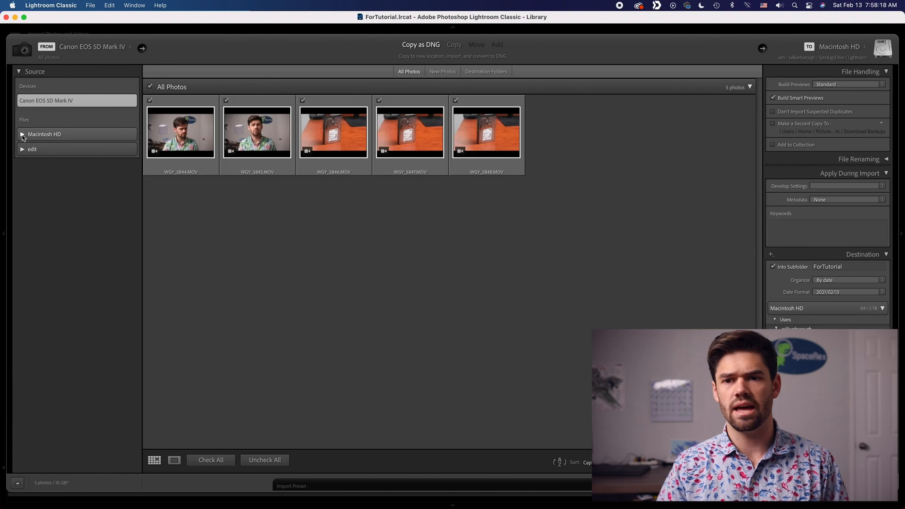
{"action": "left_click", "coordinate": [47, 135]}
{"action": "left_click", "coordinate": [26, 172]}
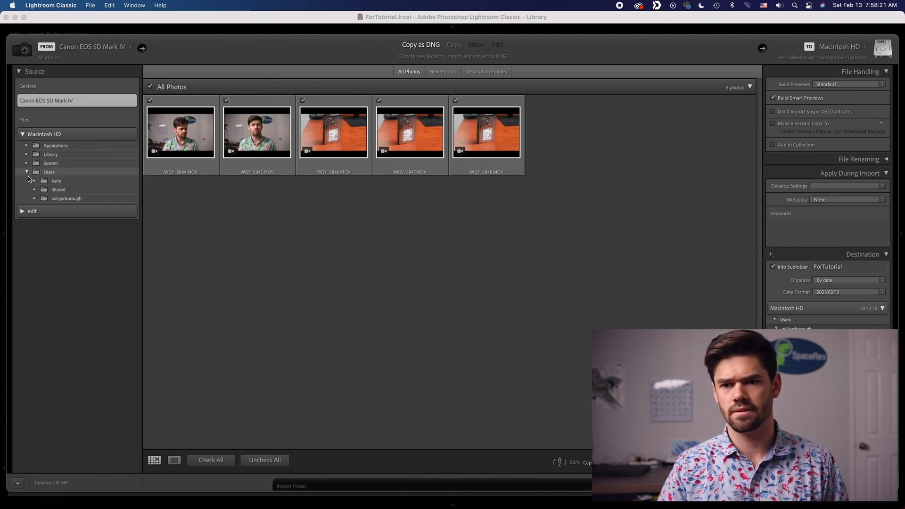
{"action": "left_click", "coordinate": [35, 198]}
{"action": "left_click", "coordinate": [43, 233]}
{"action": "left_click", "coordinate": [81, 251]}
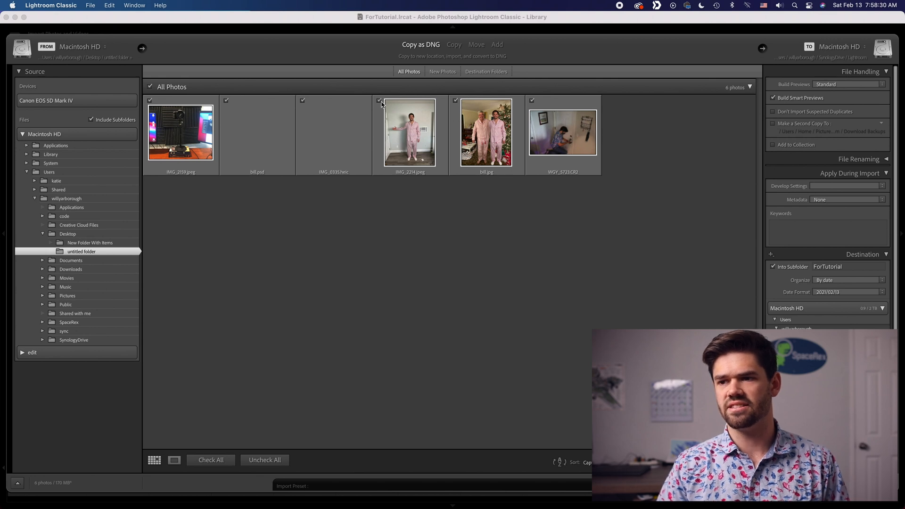
Step: Import only bill.jpg, with smart previews and organized by date, into the ForTutorial subfolder of SynologyDrive/Lightroom
{"action": "left_click", "coordinate": [378, 100]}
{"action": "left_click", "coordinate": [302, 100]}
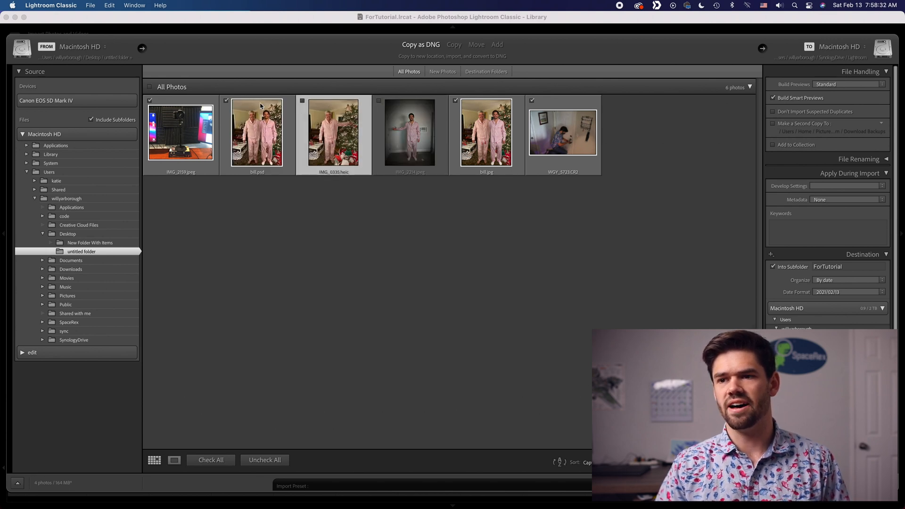
{"action": "left_click", "coordinate": [226, 101]}
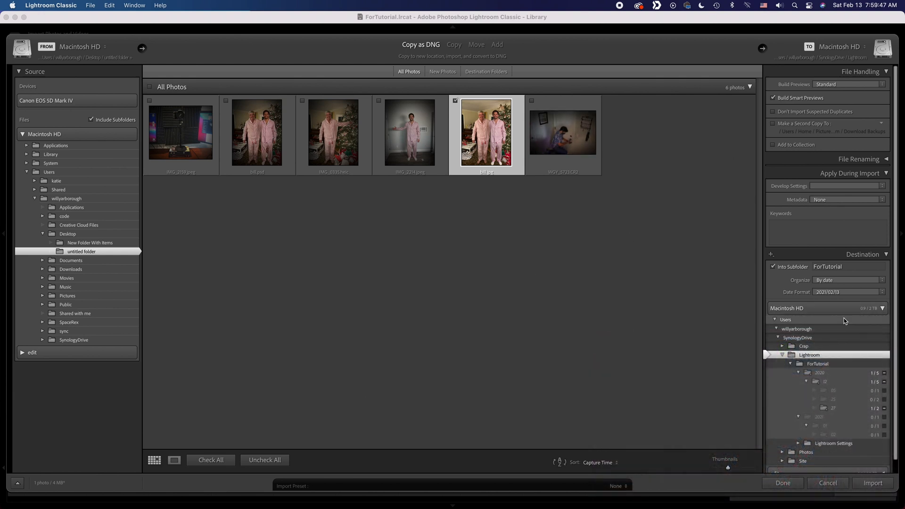
{"action": "scroll", "coordinate": [823, 331], "scroll_direction": "down", "scroll_amount": 1}
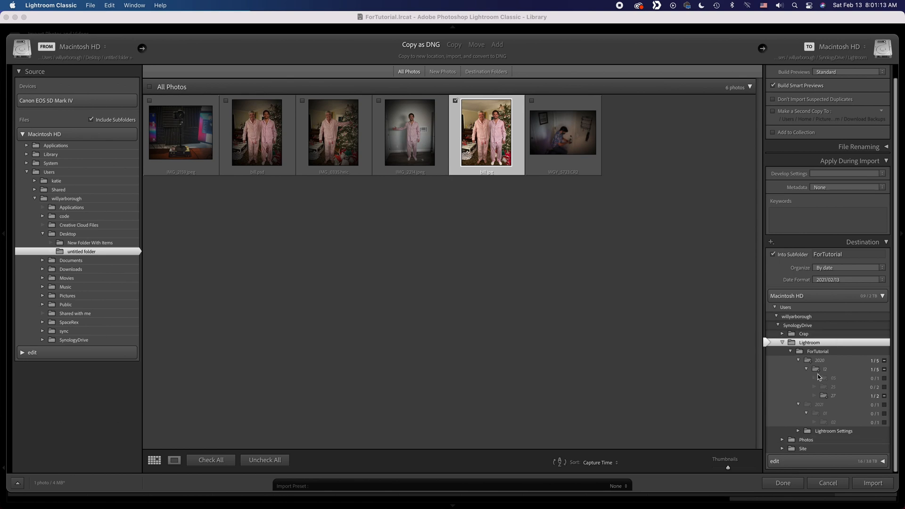
{"action": "left_click", "coordinate": [869, 487]}
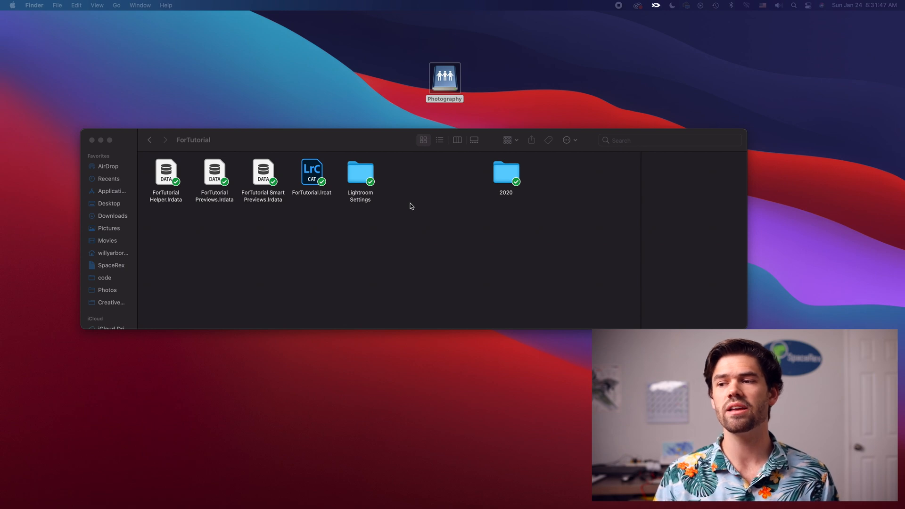
Step: In Finder, place the 2020 folder beside Lightroom Settings, examine the imported photo in 2020/12/27, and return to ForTutorial
{"action": "left_click_drag", "start_coordinate": [500, 180], "coordinate": [408, 184]}
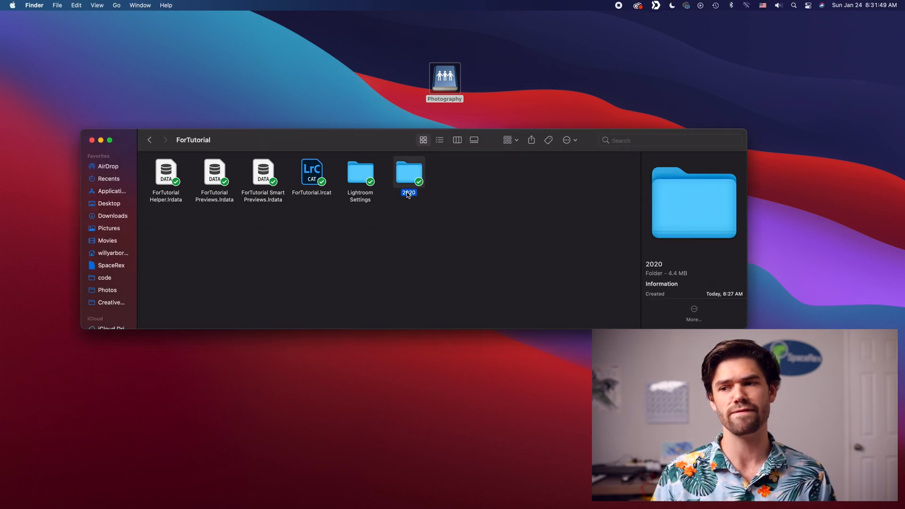
{"action": "double_click", "coordinate": [408, 177]}
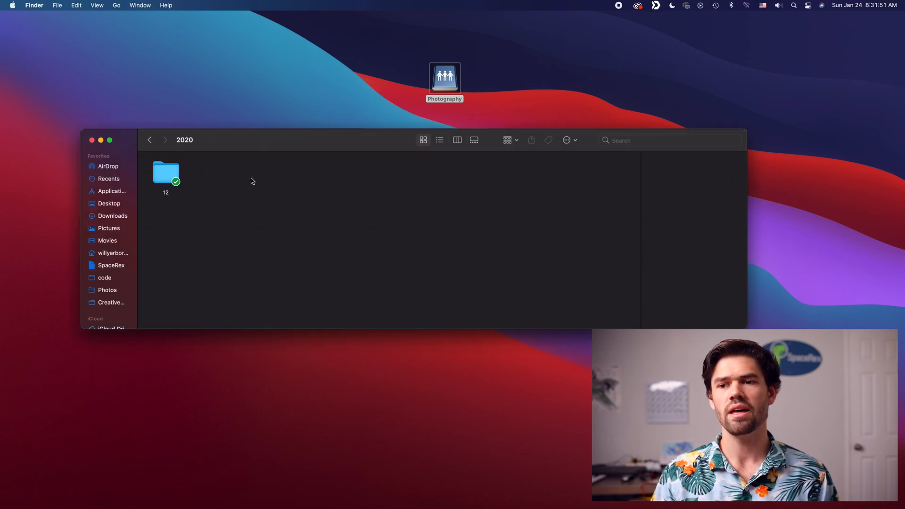
{"action": "double_click", "coordinate": [168, 173]}
{"action": "left_click", "coordinate": [176, 180]}
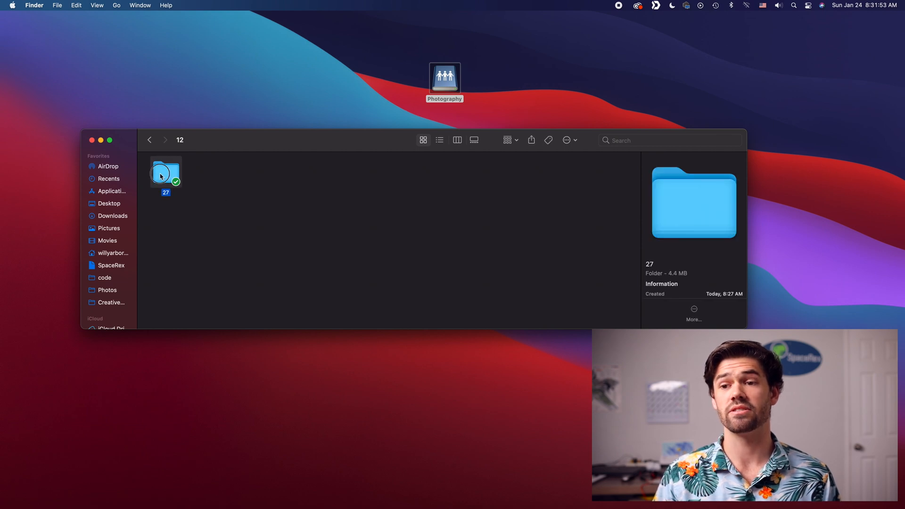
{"action": "double_click", "coordinate": [161, 176]}
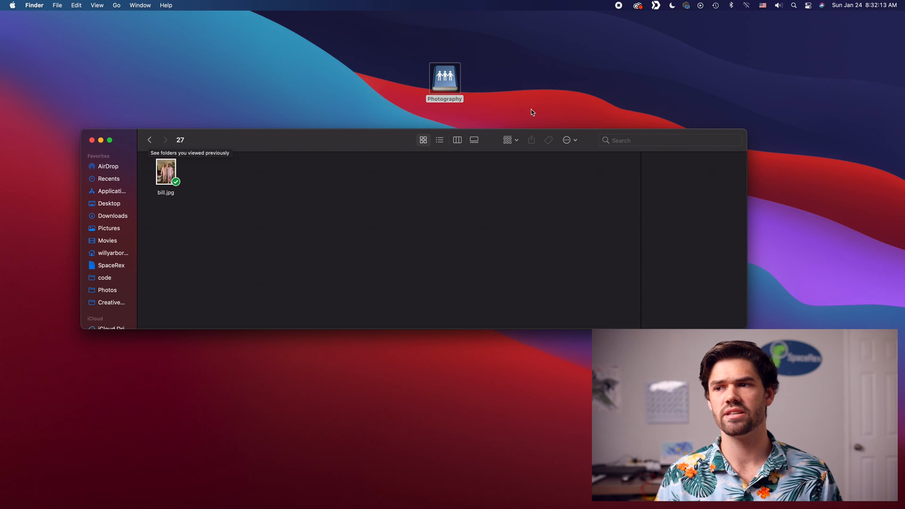
{"action": "left_click", "coordinate": [150, 140]}
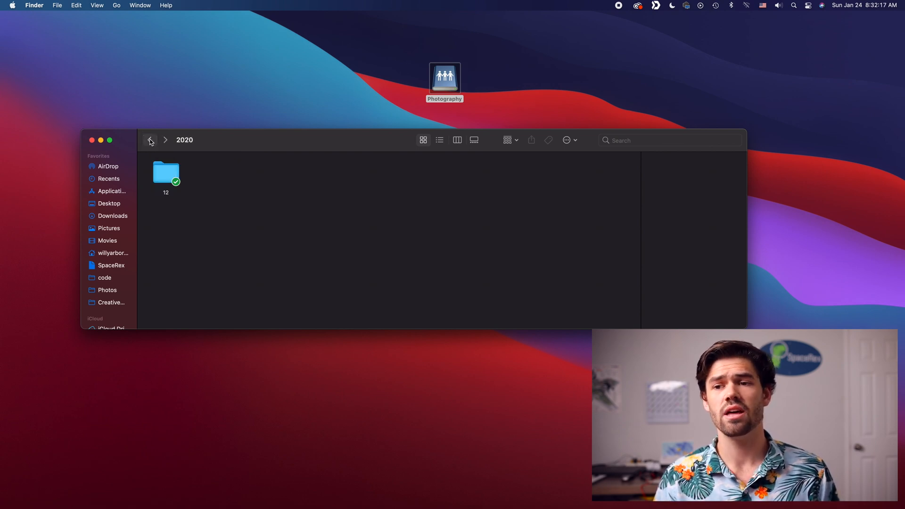
{"action": "left_click", "coordinate": [149, 140]}
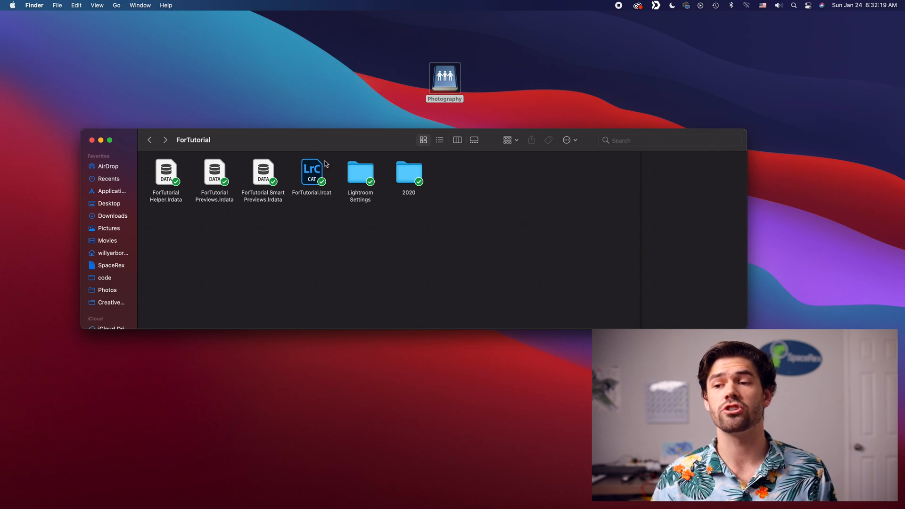
Step: Open the ForTutorial.lrcat catalog in Lightroom Classic and show bill.jpg in the Library with the folder list visible
{"action": "double_click", "coordinate": [312, 172]}
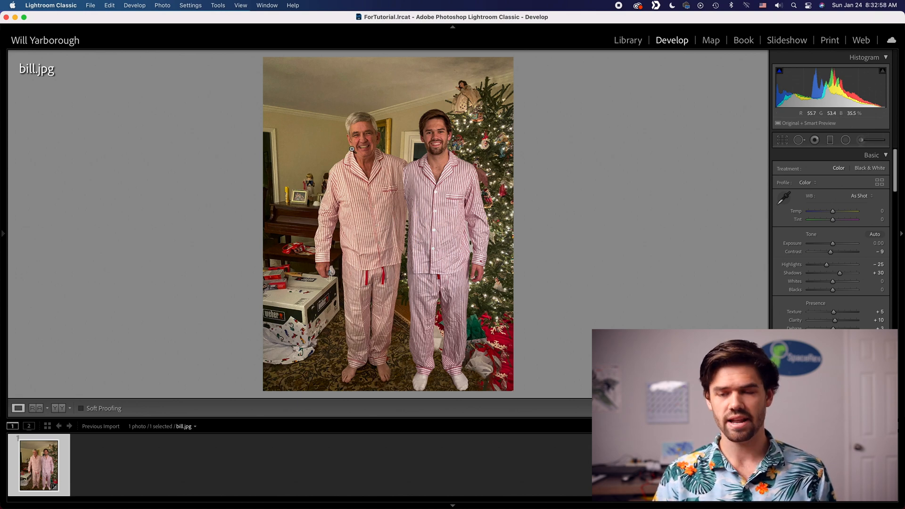
{"action": "key", "text": "F7"}
{"action": "left_click", "coordinate": [631, 41]}
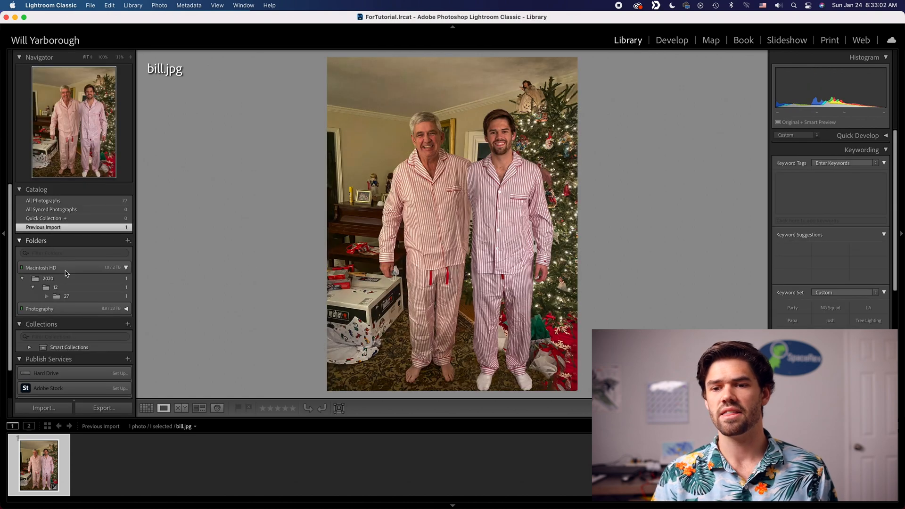
Step: Move day folder 27 from Macintosh HD into 2020/12 on the Photography volume, moving its files on disk
{"action": "left_click", "coordinate": [126, 309]}
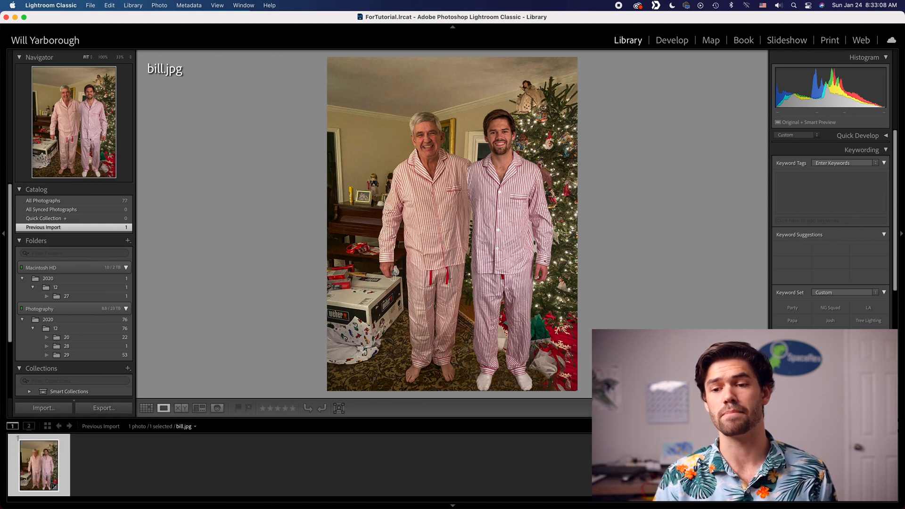
{"action": "left_click", "coordinate": [60, 329]}
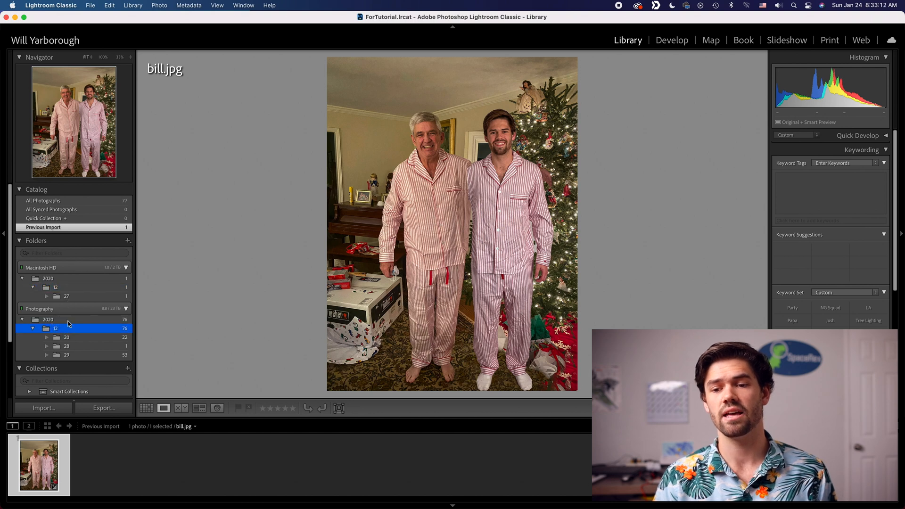
{"action": "left_click_drag", "start_coordinate": [65, 327], "coordinate": [100, 277]}
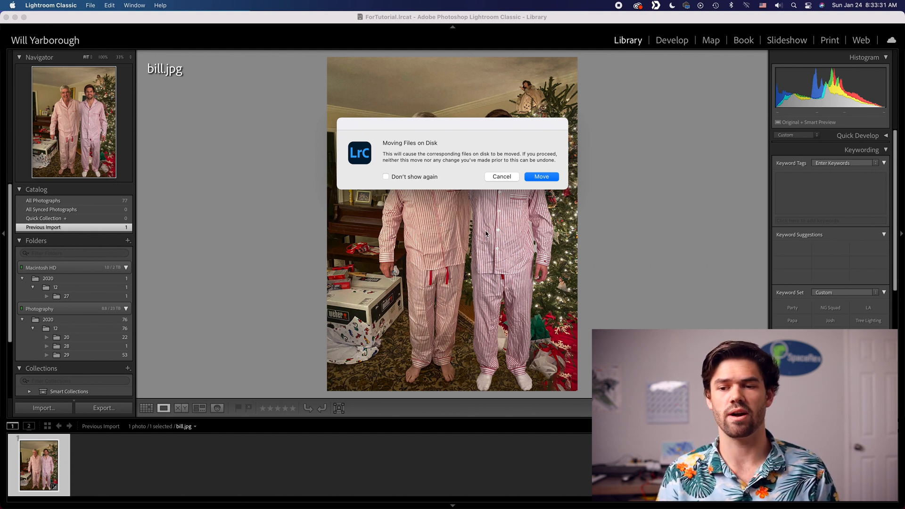
{"action": "left_click", "coordinate": [545, 179]}
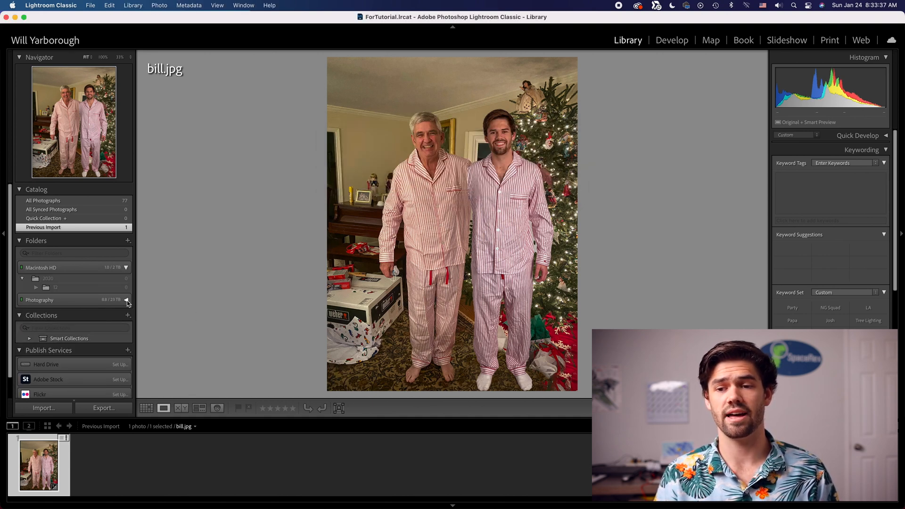
Step: Remove the emptied 2020 folder under Macintosh HD from the catalog and expand the Photography volume's folders
{"action": "right_click", "coordinate": [76, 280]}
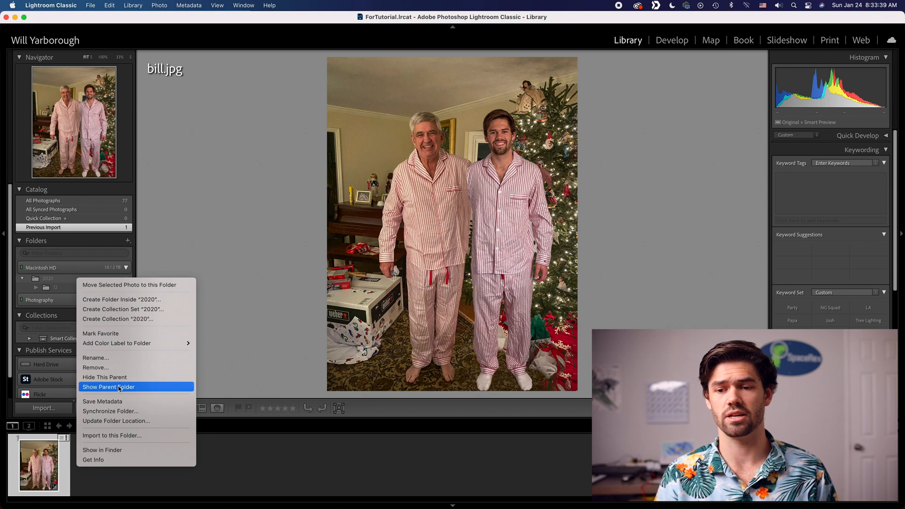
{"action": "left_click", "coordinate": [105, 368]}
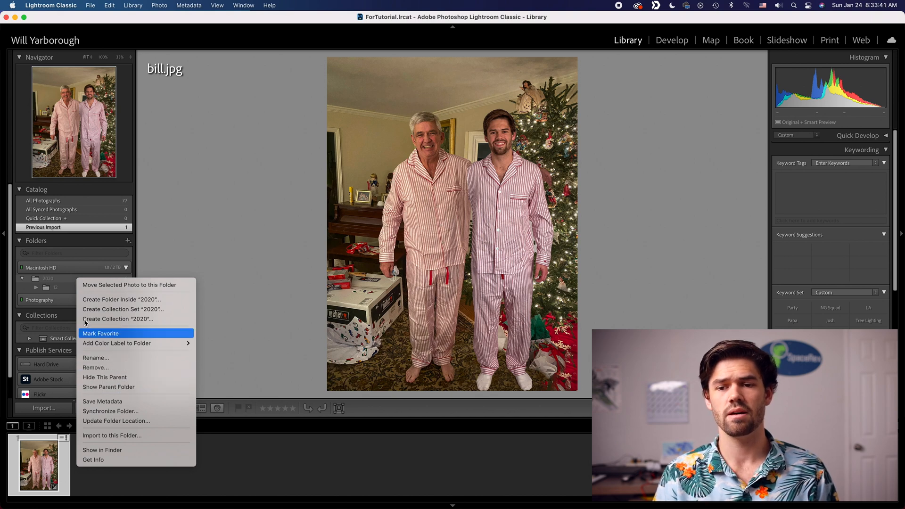
{"action": "right_click", "coordinate": [61, 278]}
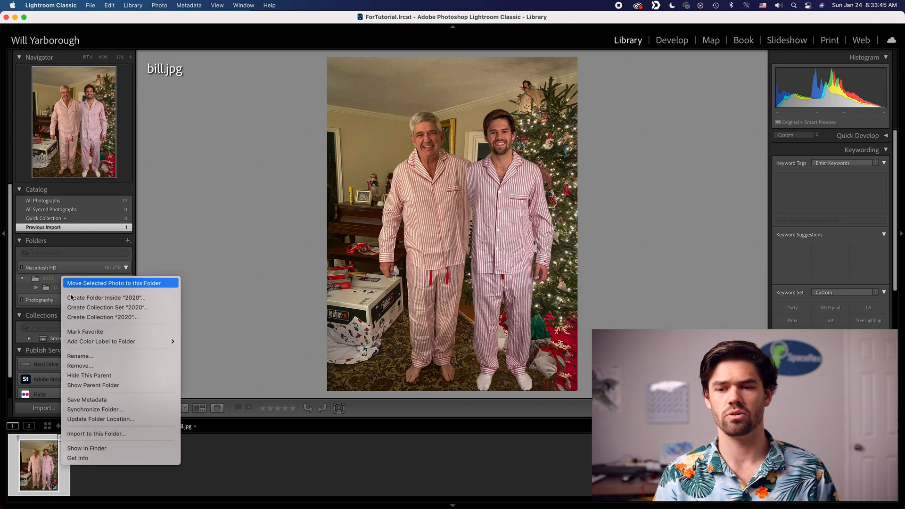
{"action": "left_click", "coordinate": [100, 366]}
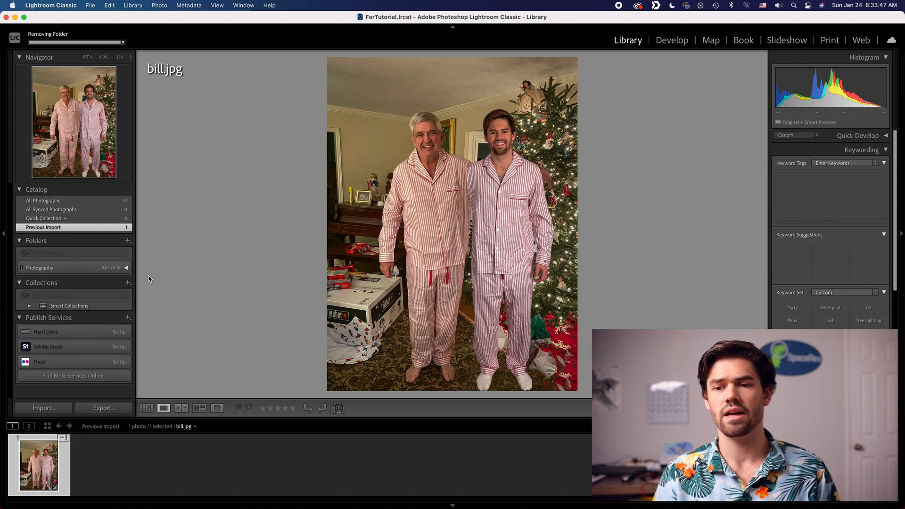
{"action": "left_click", "coordinate": [126, 268]}
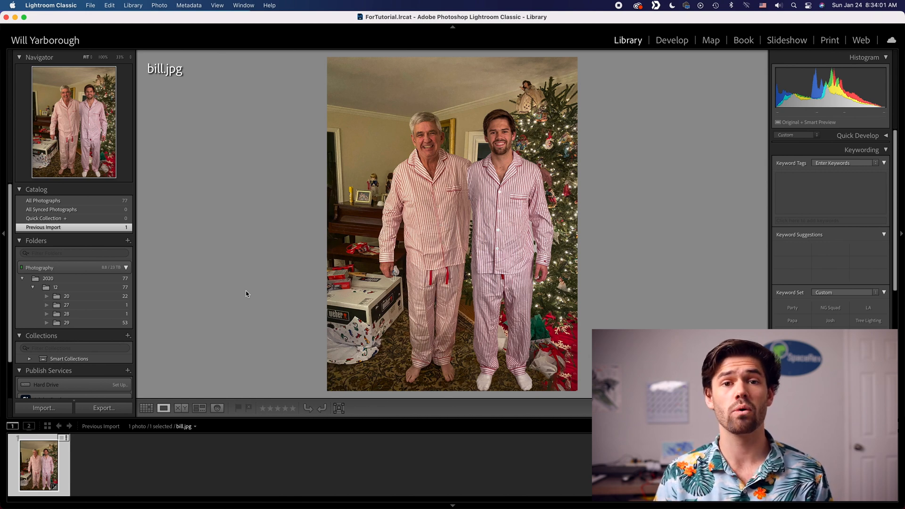
Step: Show the previous import as a grid and save bill.jpg's metadata changes to disk
{"action": "double_click", "coordinate": [245, 293]}
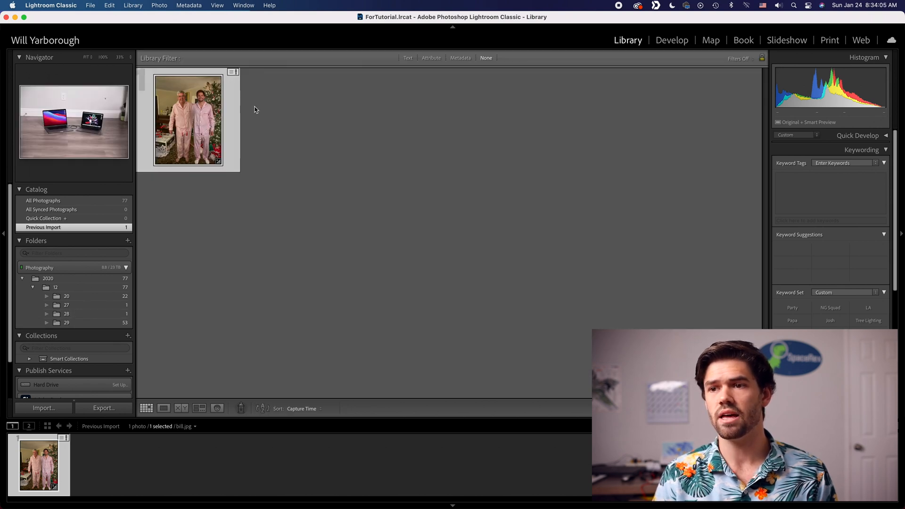
{"action": "left_click", "coordinate": [234, 73]}
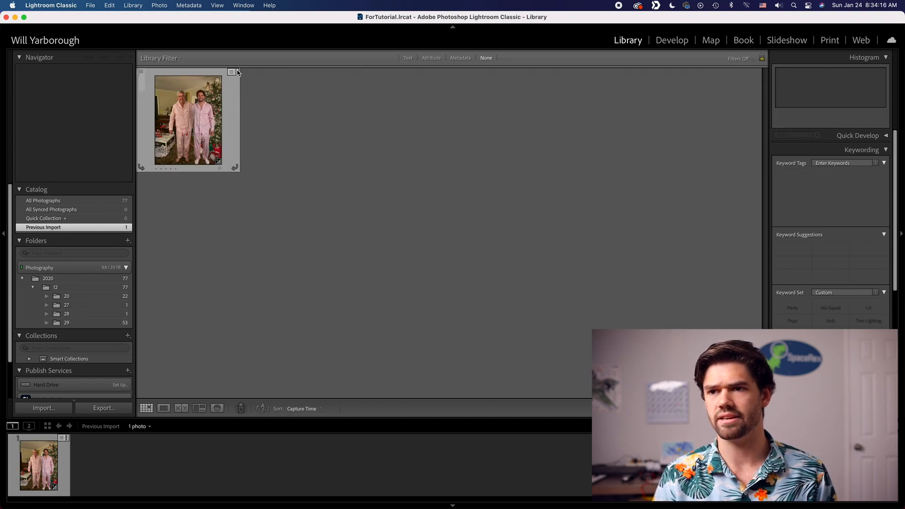
{"action": "left_click", "coordinate": [474, 202]}
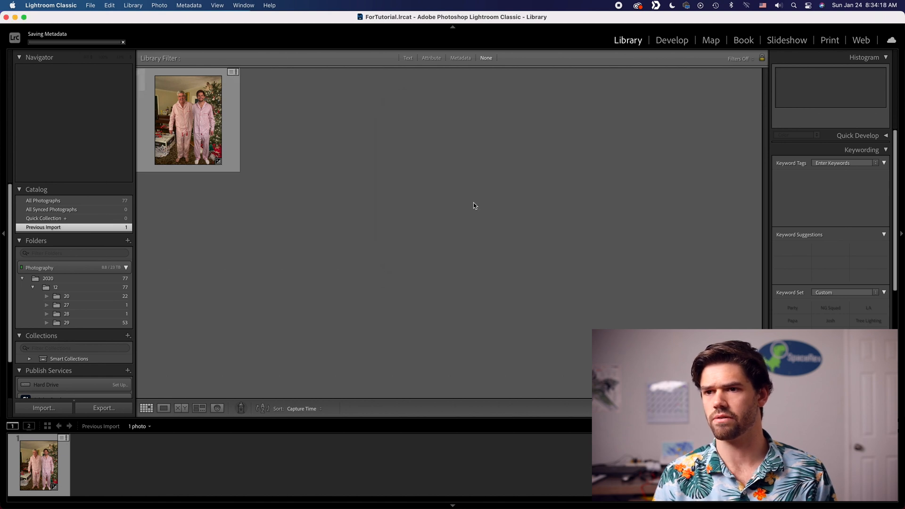
Step: Examine the photos in the Photography volume's day folders 20, 27, 28 and 29 under 2020/12
{"action": "left_click", "coordinate": [93, 296]}
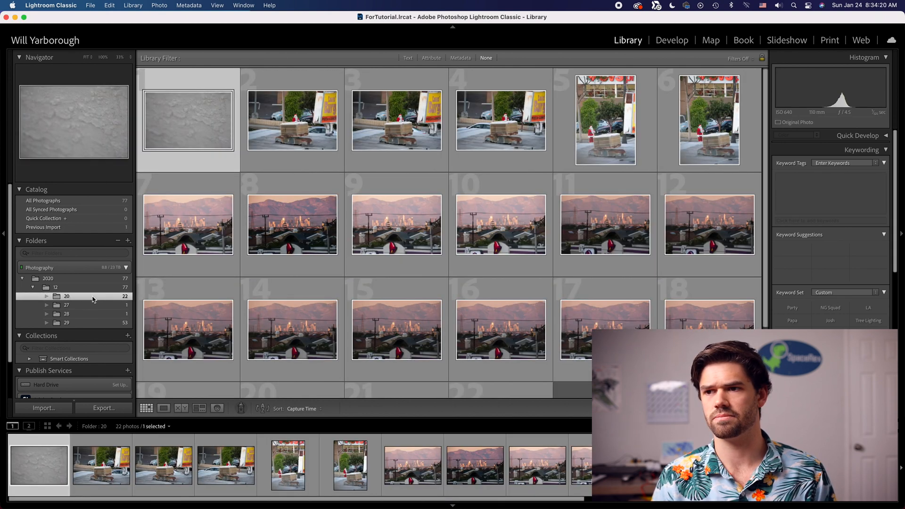
{"action": "left_click", "coordinate": [92, 307]}
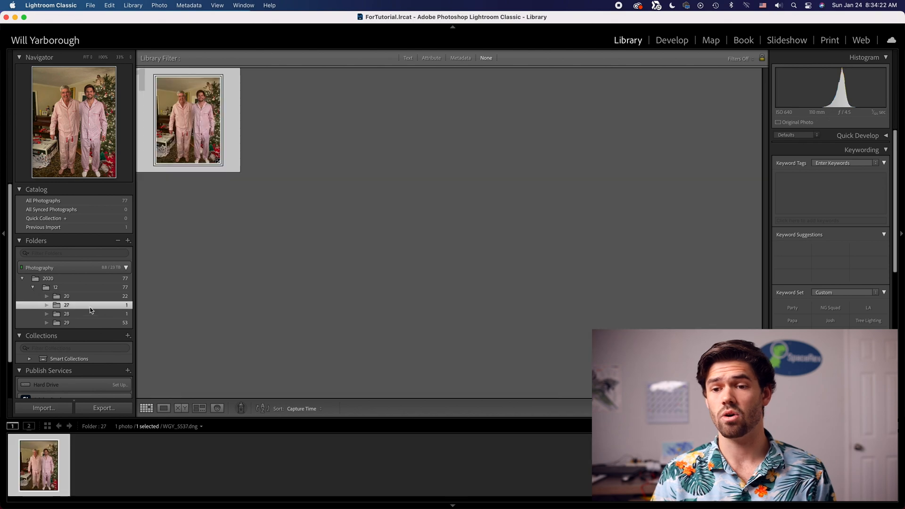
{"action": "left_click", "coordinate": [88, 314]}
{"action": "left_click", "coordinate": [85, 323]}
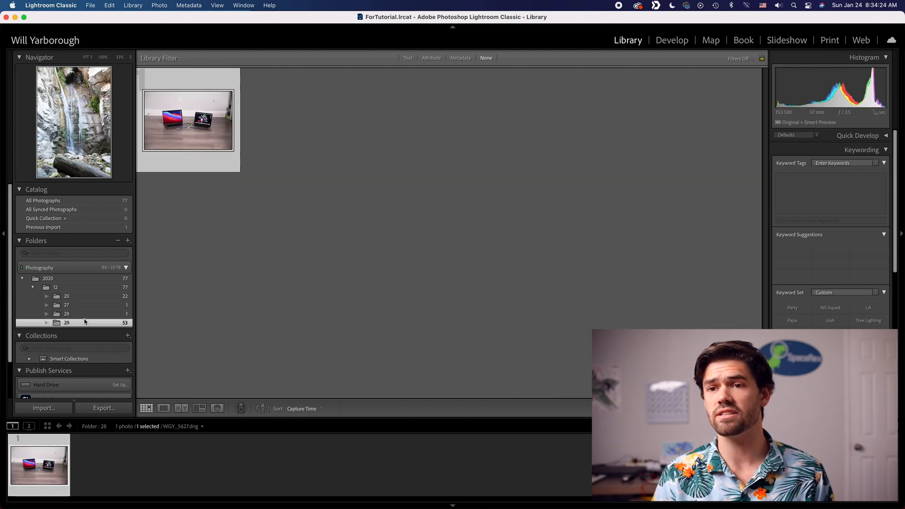
{"action": "scroll", "coordinate": [384, 285], "scroll_direction": "down", "scroll_amount": 5}
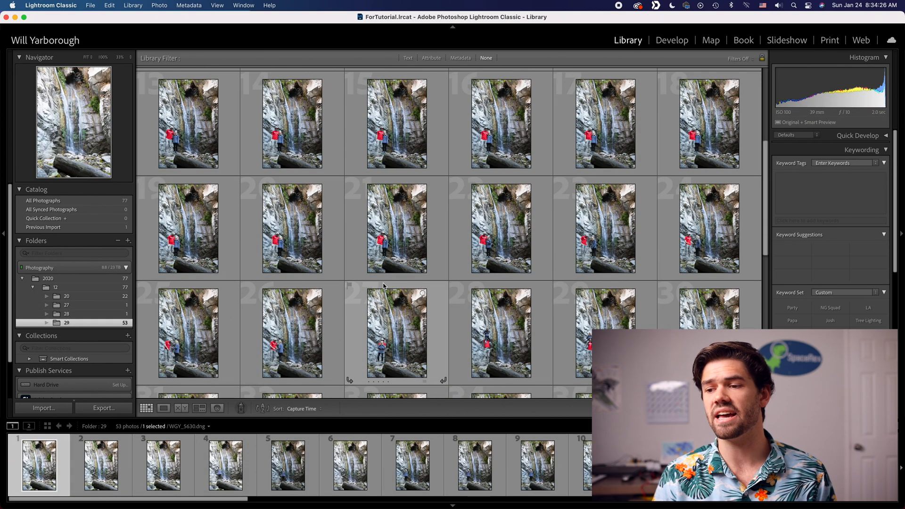
{"action": "scroll", "coordinate": [379, 282], "scroll_direction": "up", "scroll_amount": 5}
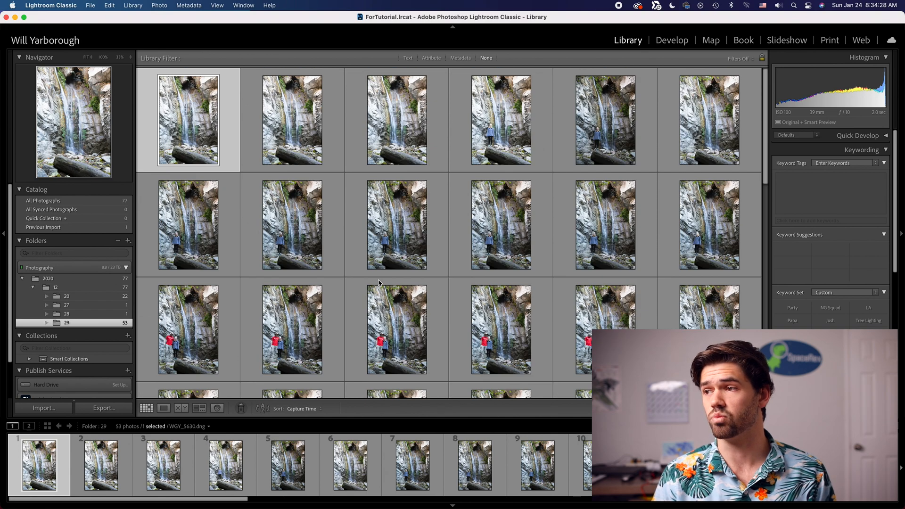